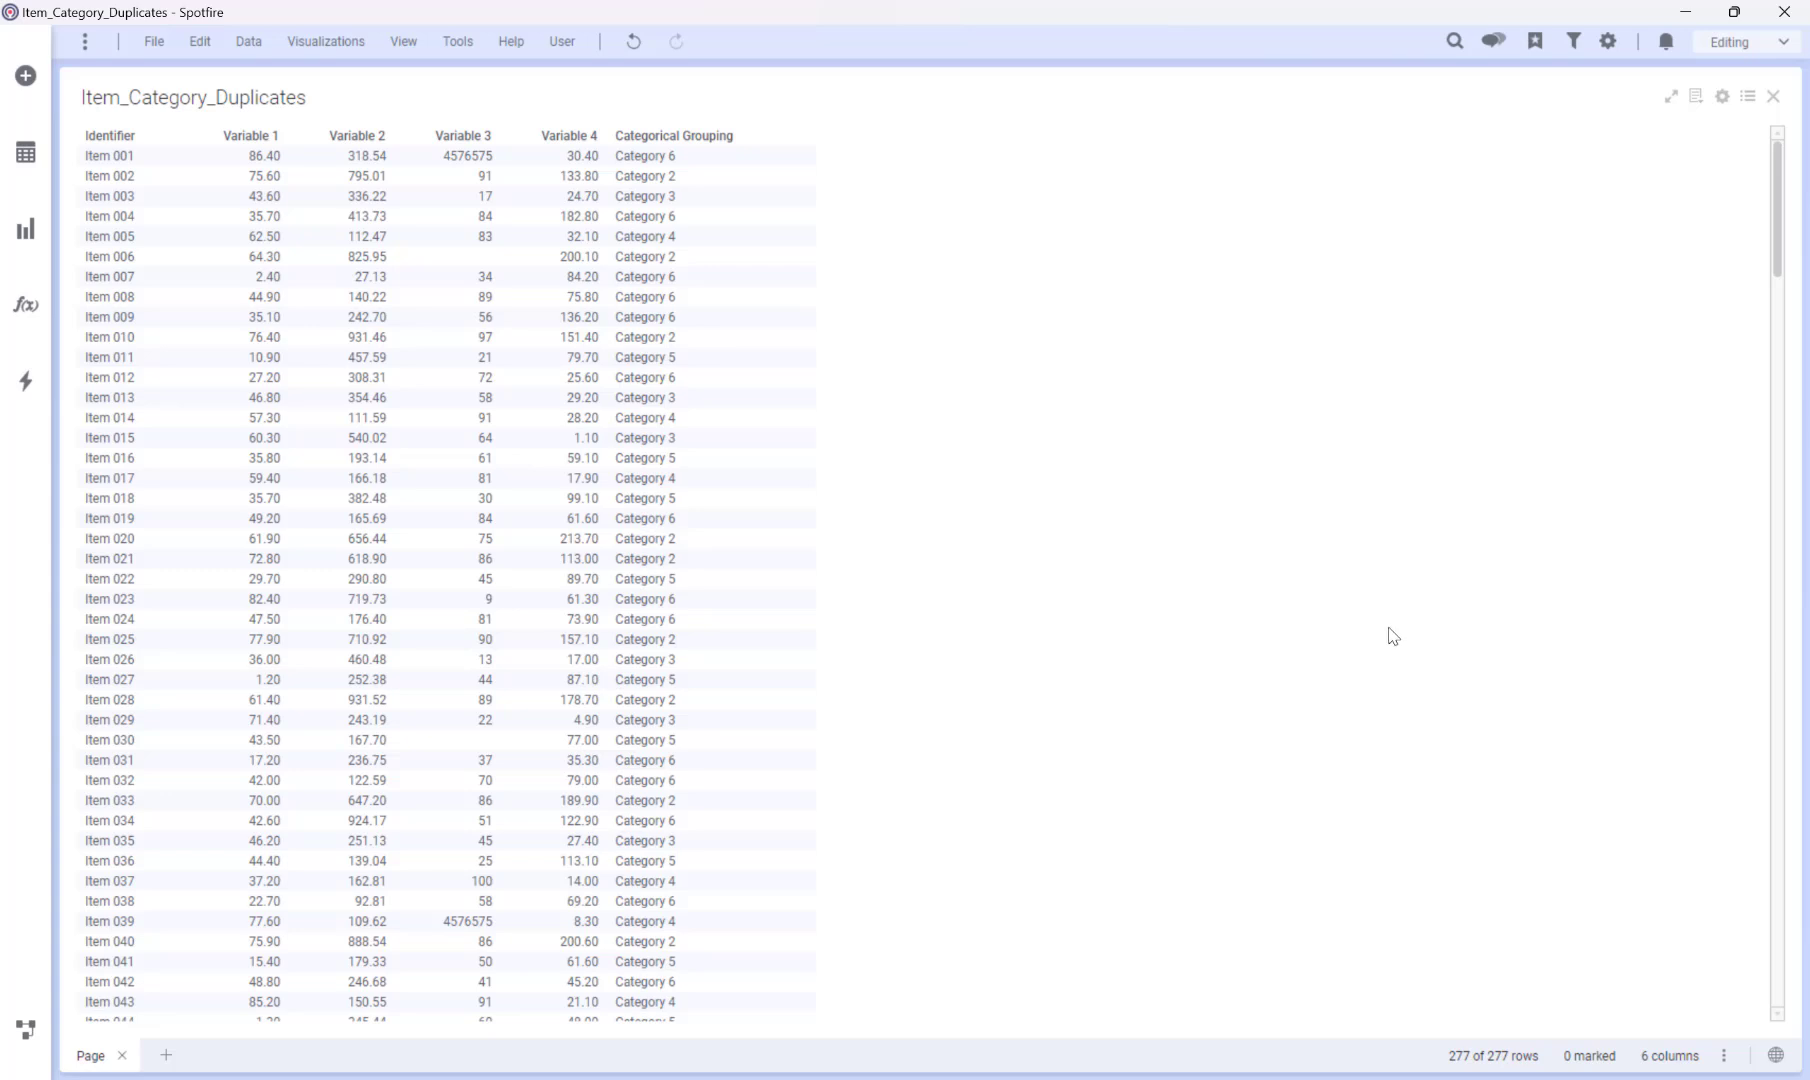
- Scroll to the bottom of the Item_Category_Duplicates table to reveal the two duplicate Item 001 rows
left_click_drag(1776, 166, 1737, 1000)
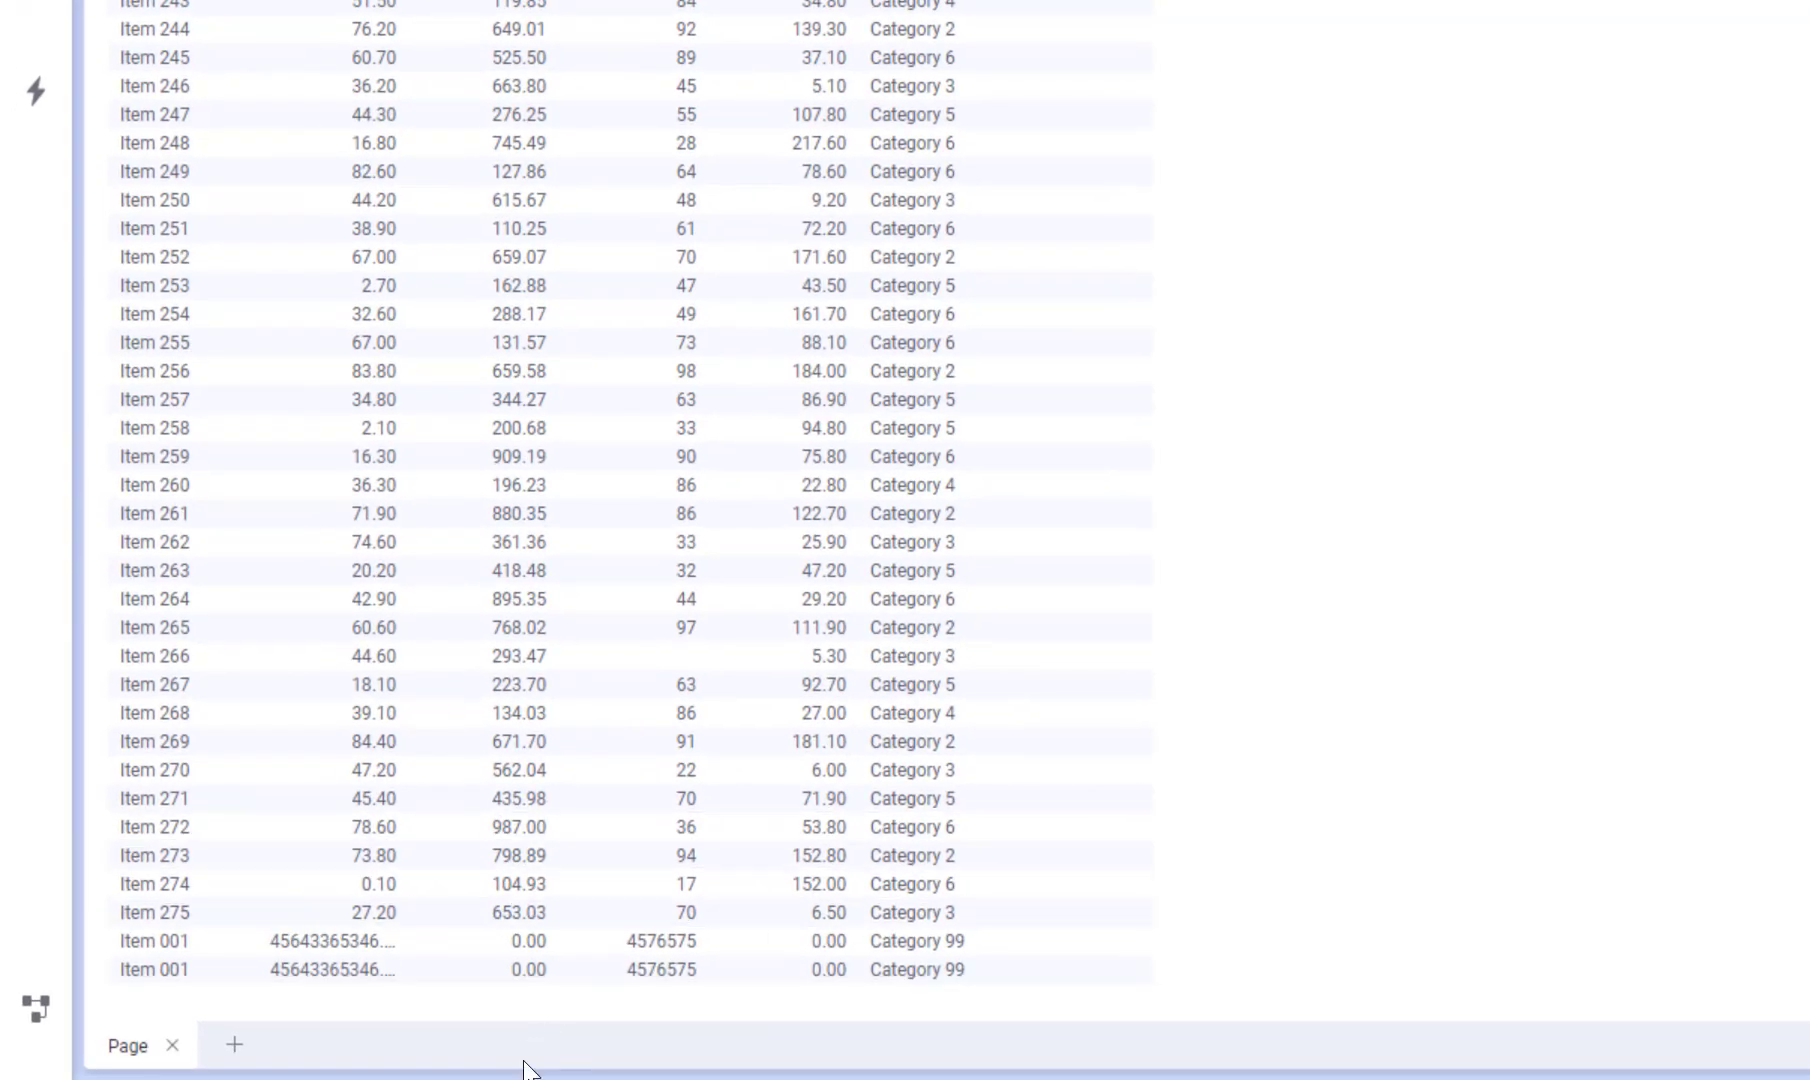
- Add a Calculate new column transformation to the Item_Category_Duplicates table from the data canvas
left_click(36, 1008)
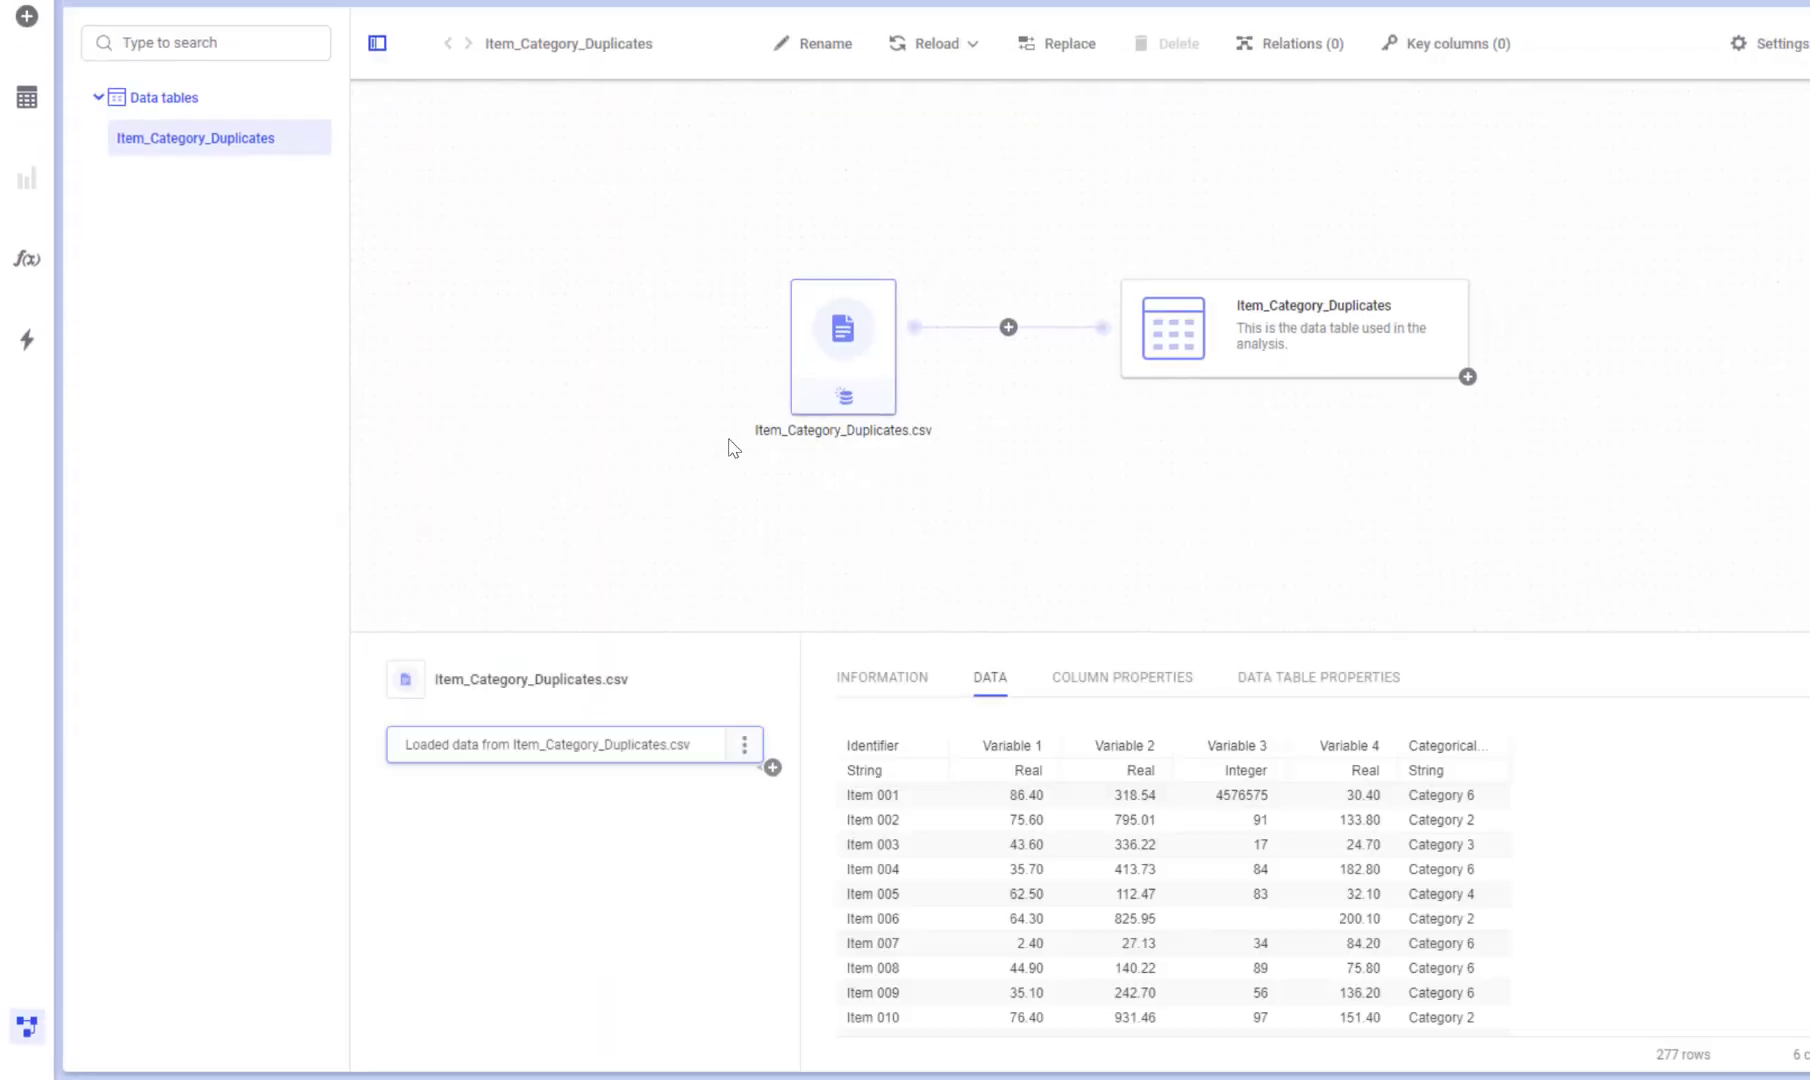
left_click(1008, 327)
left_click(966, 460)
left_click(870, 422)
left_click(870, 422)
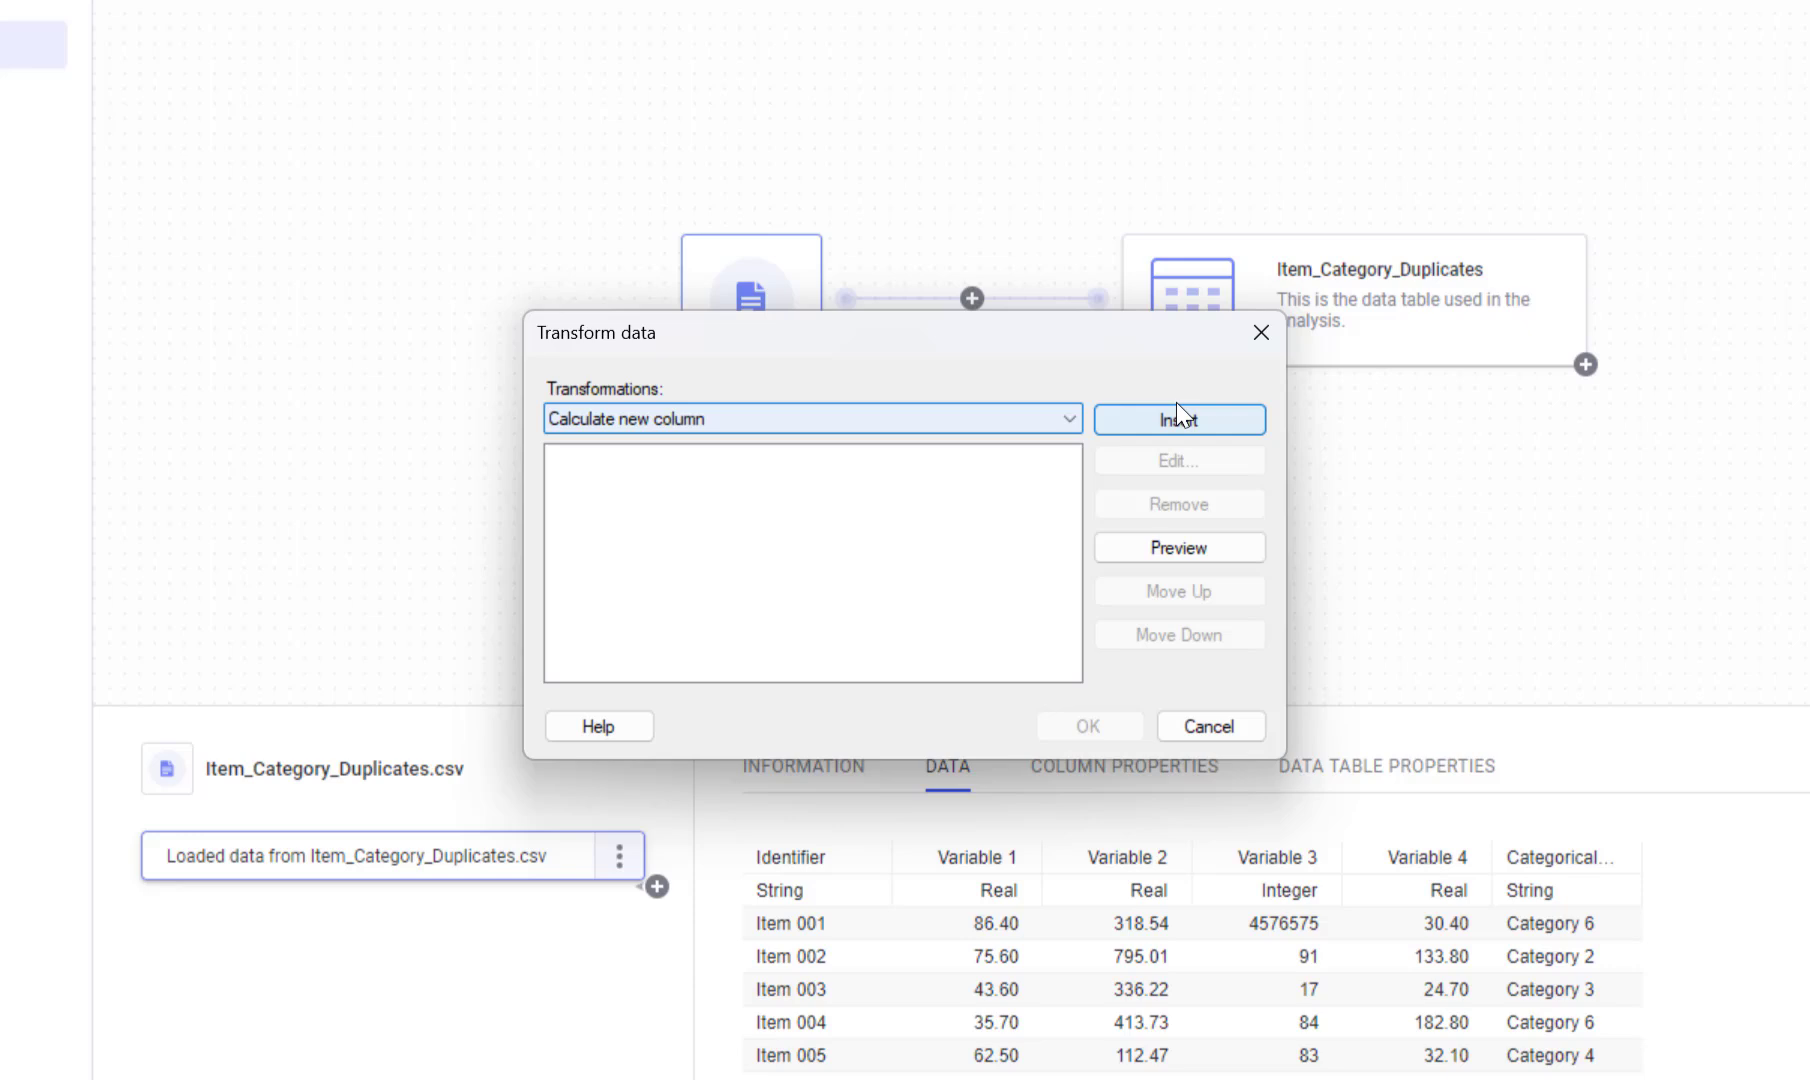
left_click(1176, 410)
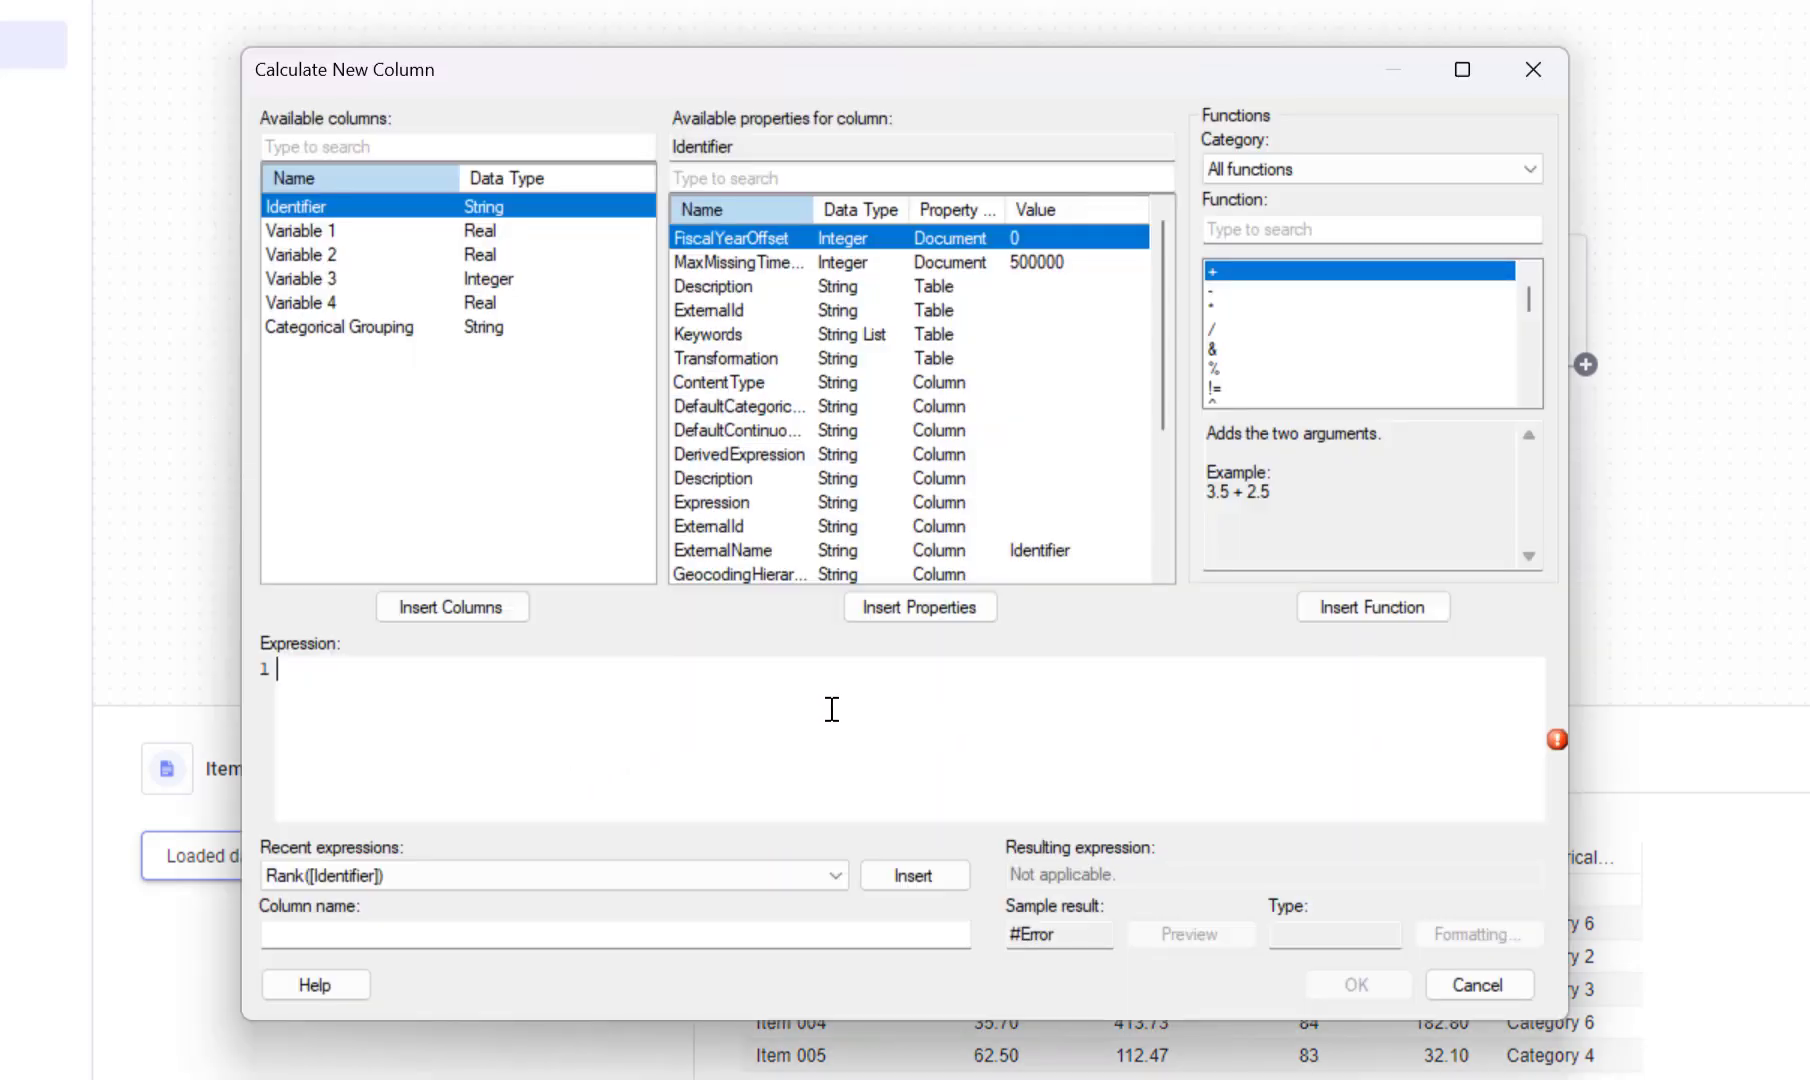
- Enter the expression Rank(BaseRowId(), "asc", [Identifier] for the new column
type("Rank")
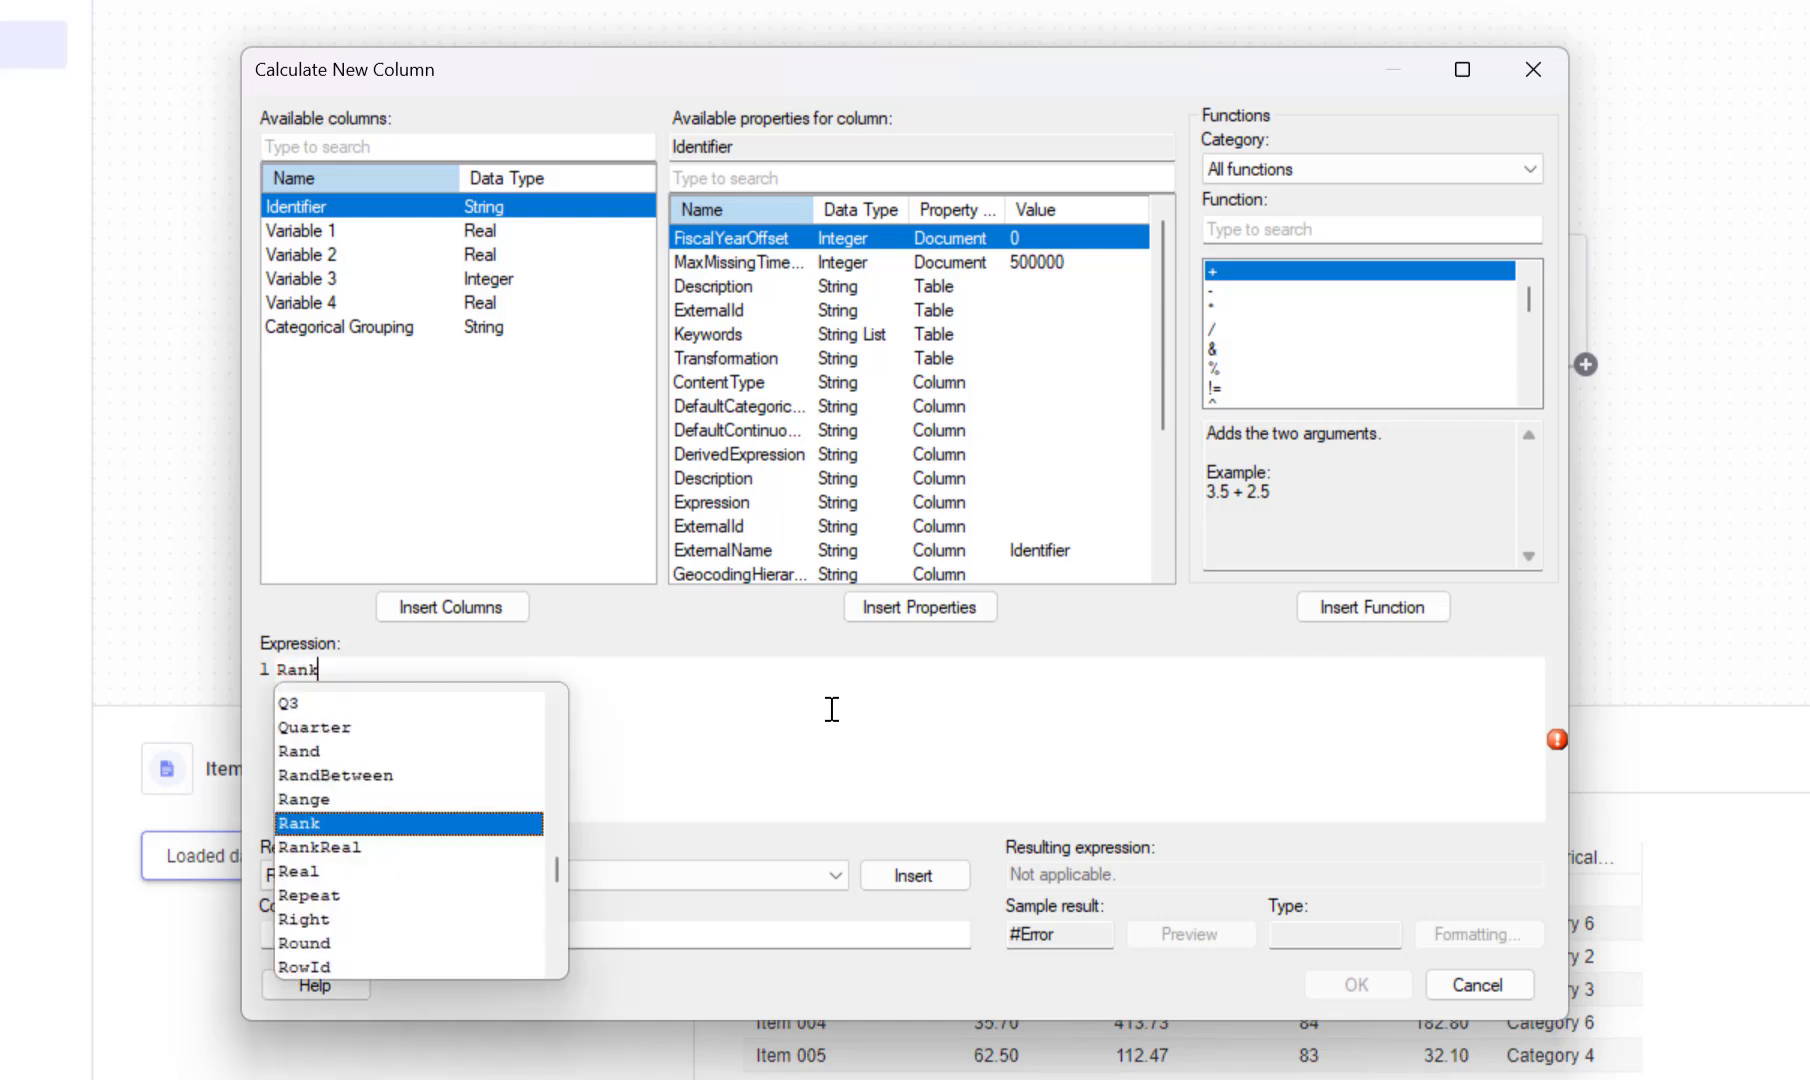
key("Return")
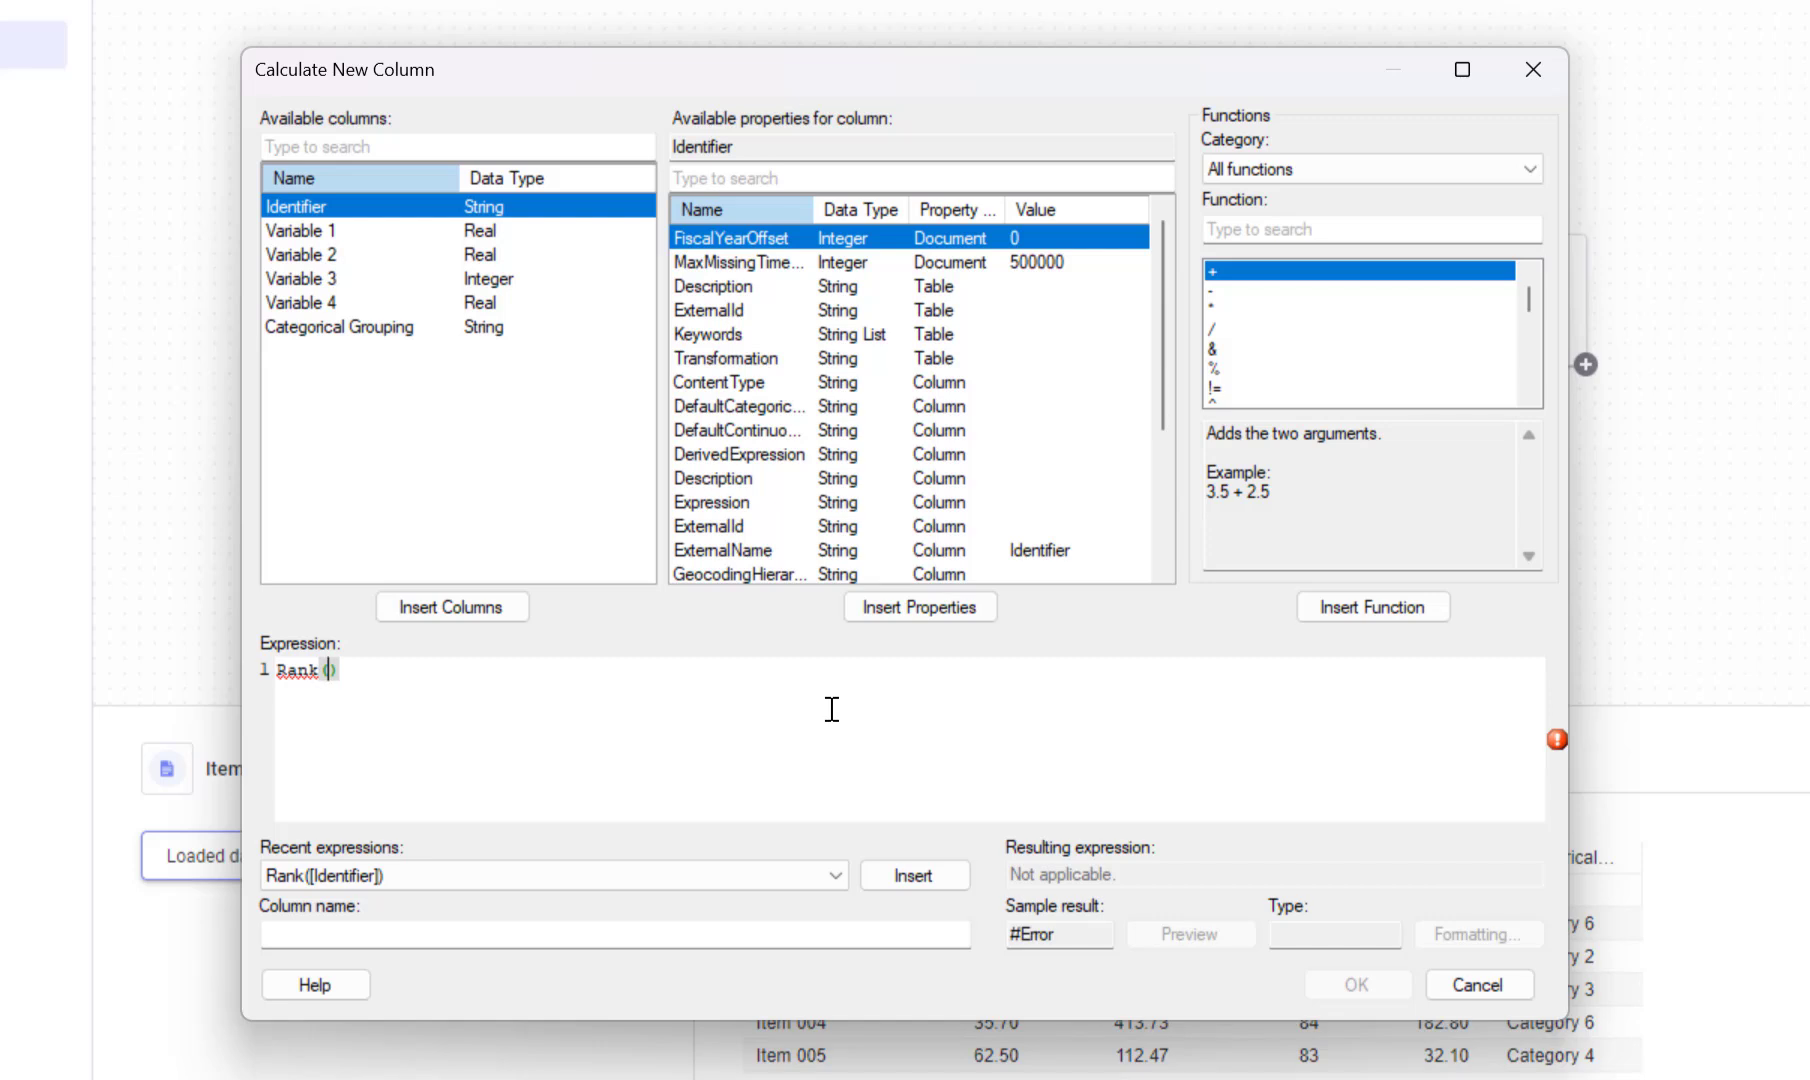
type("BaseRow")
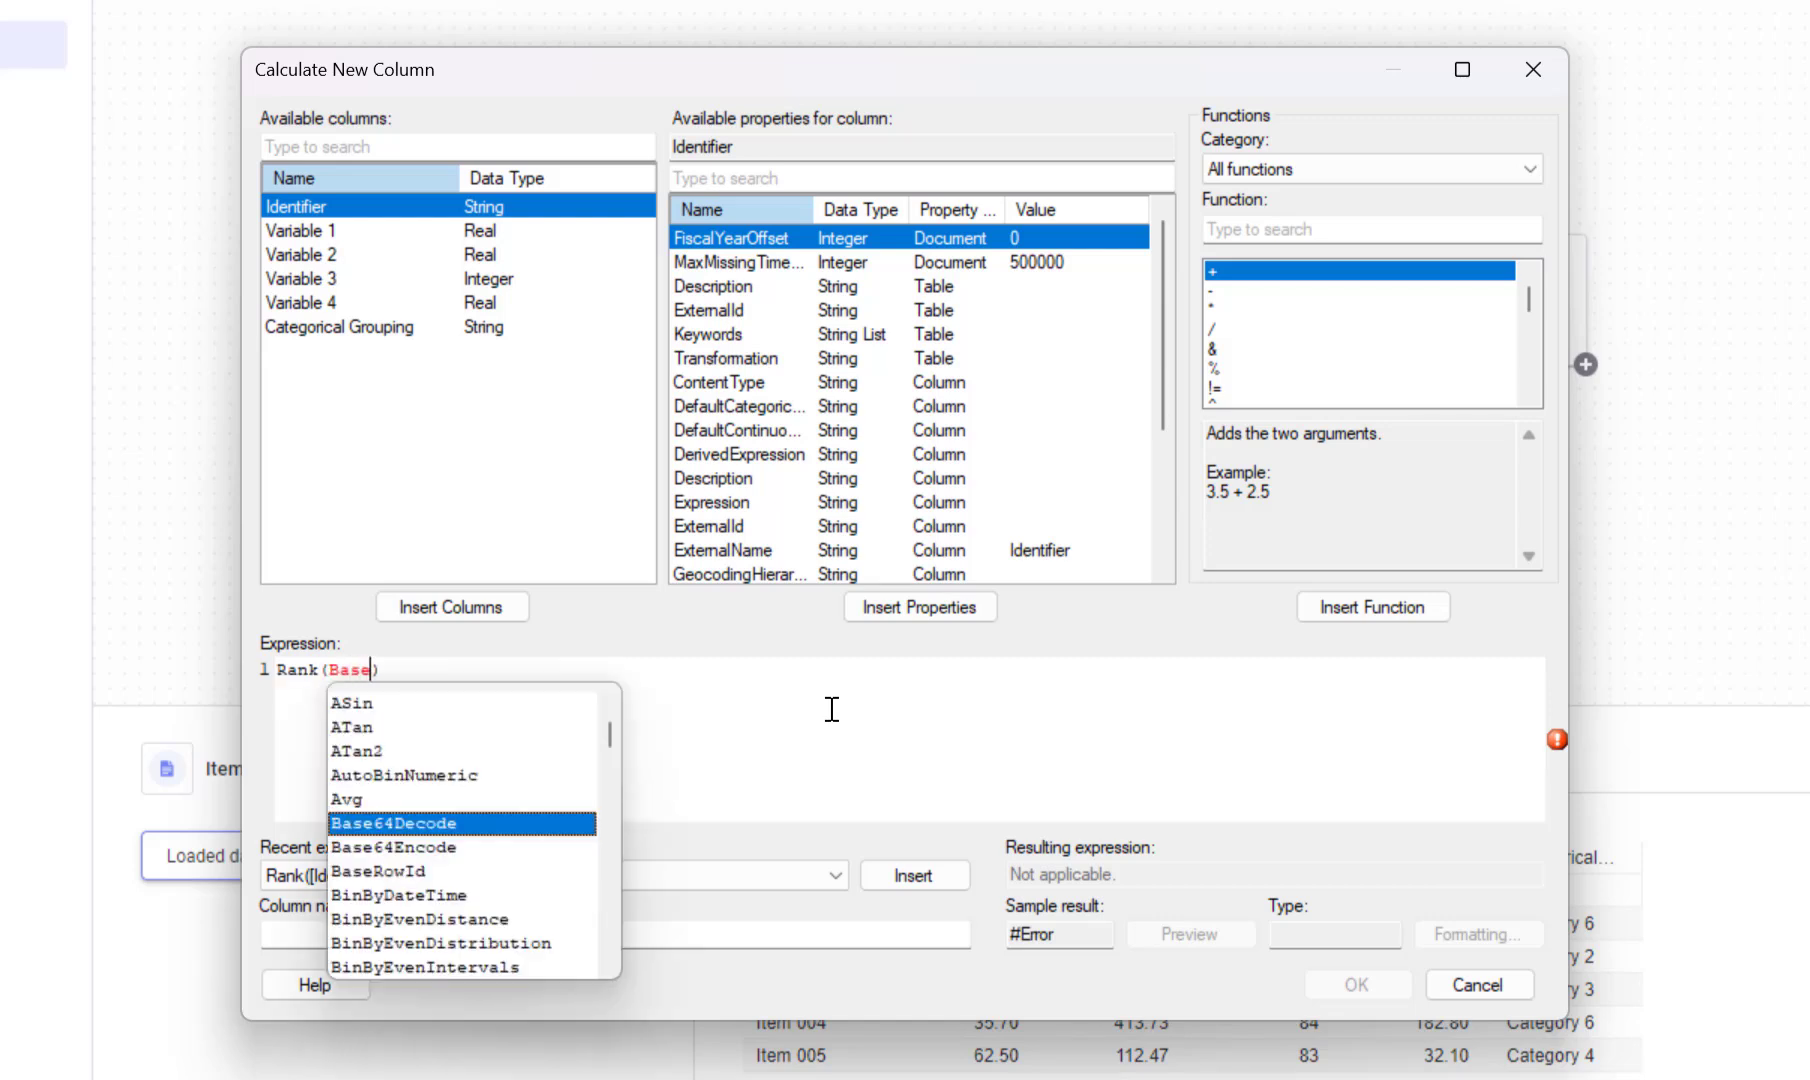
type("Id")
key("Return")
type(",")
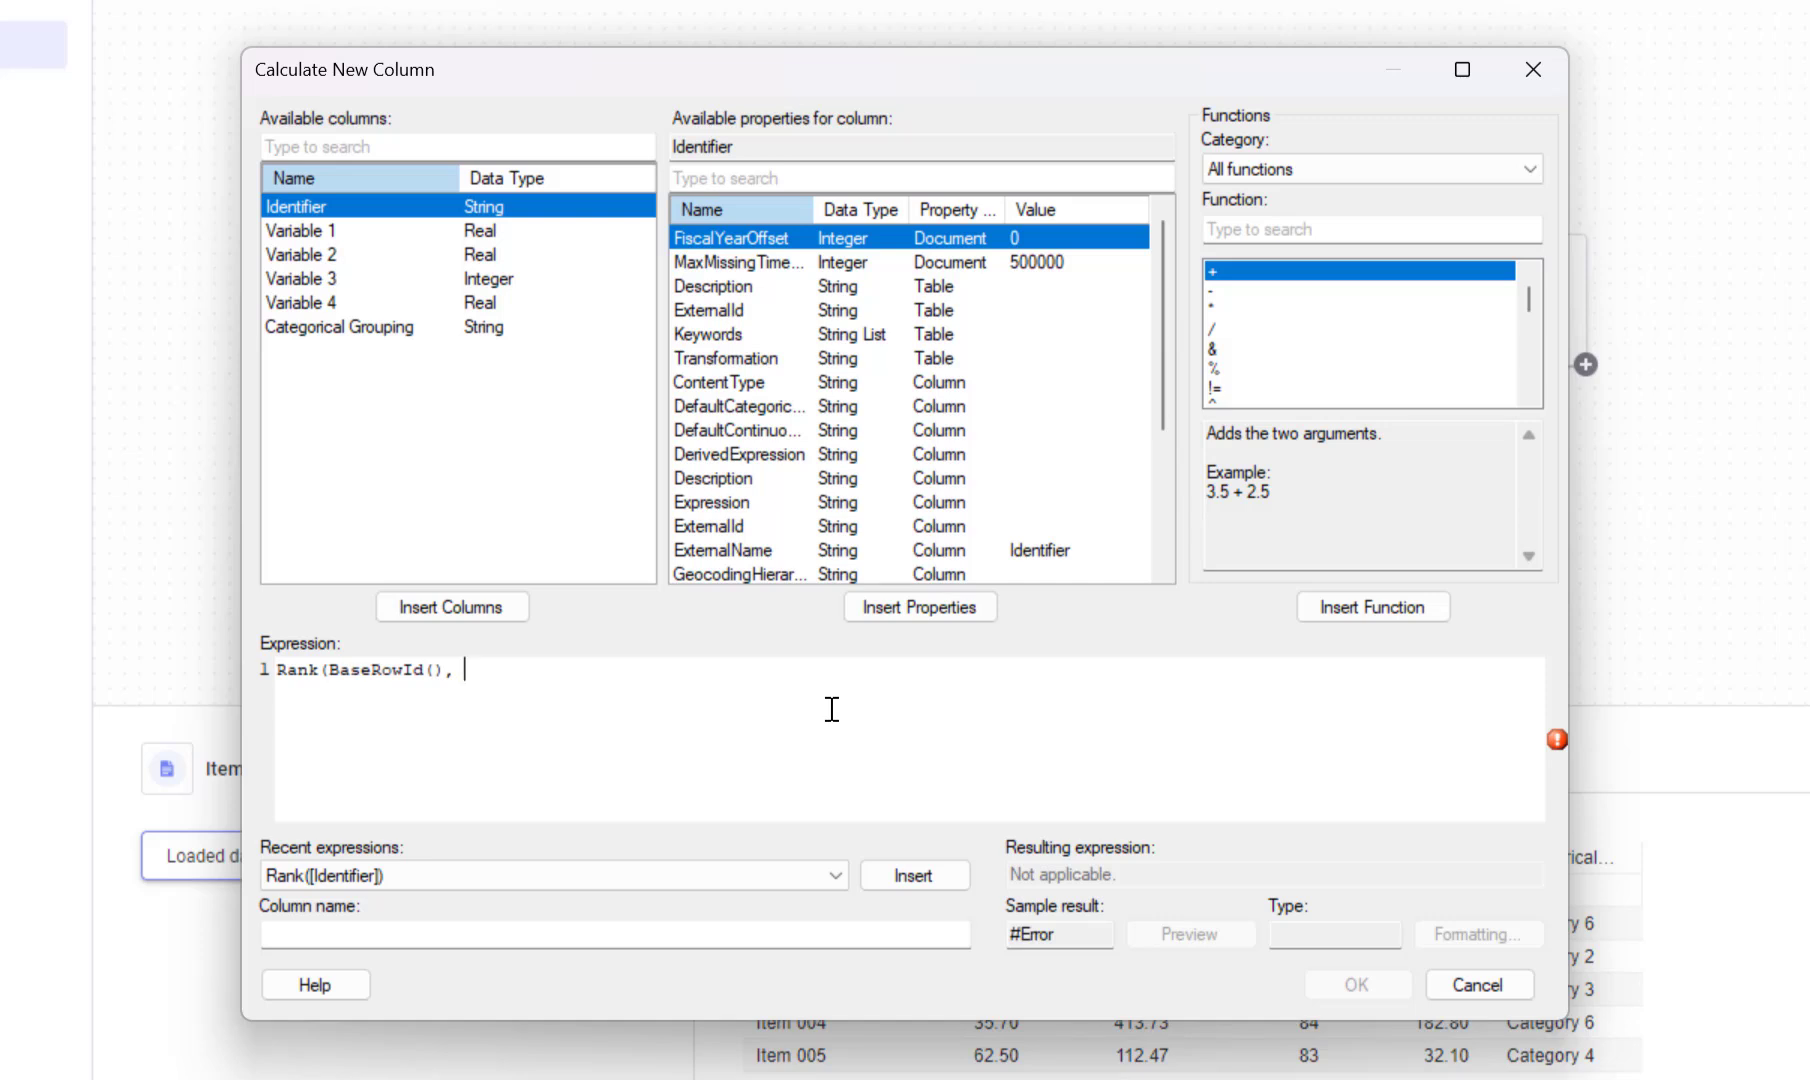
type("\"asc")
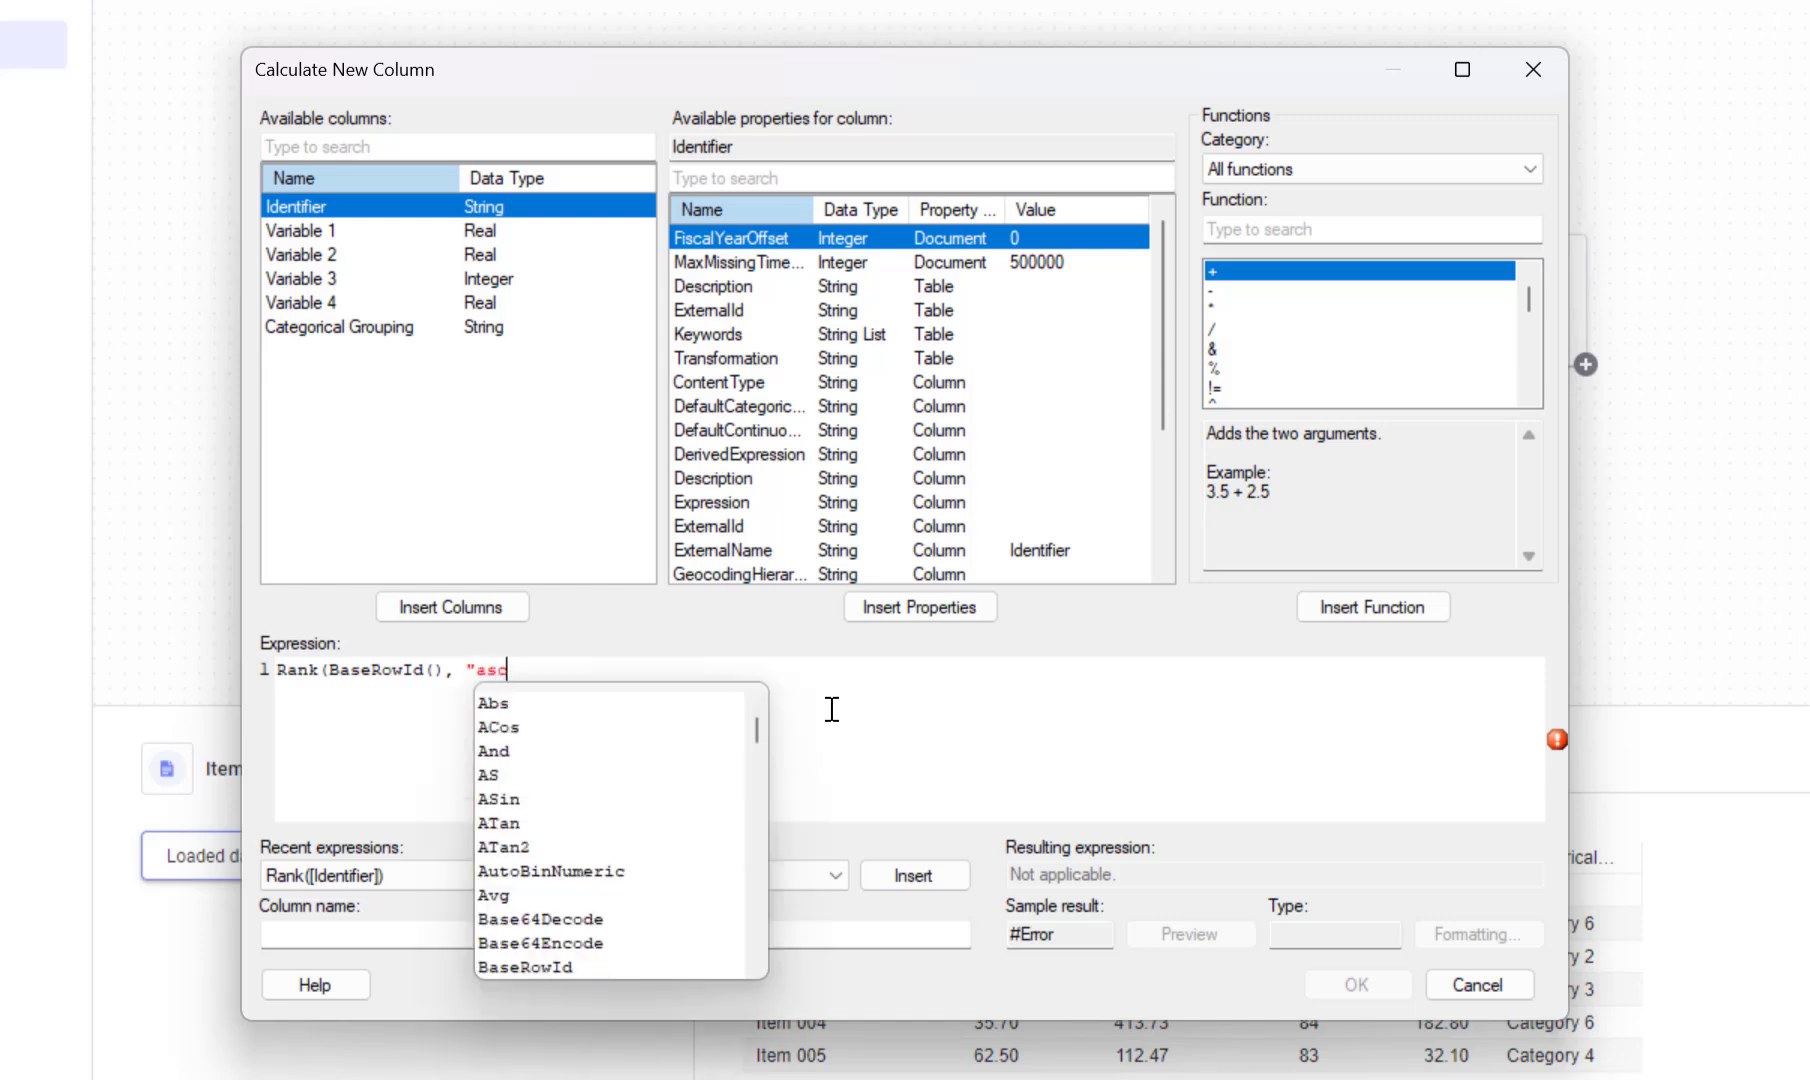
type("\" ")
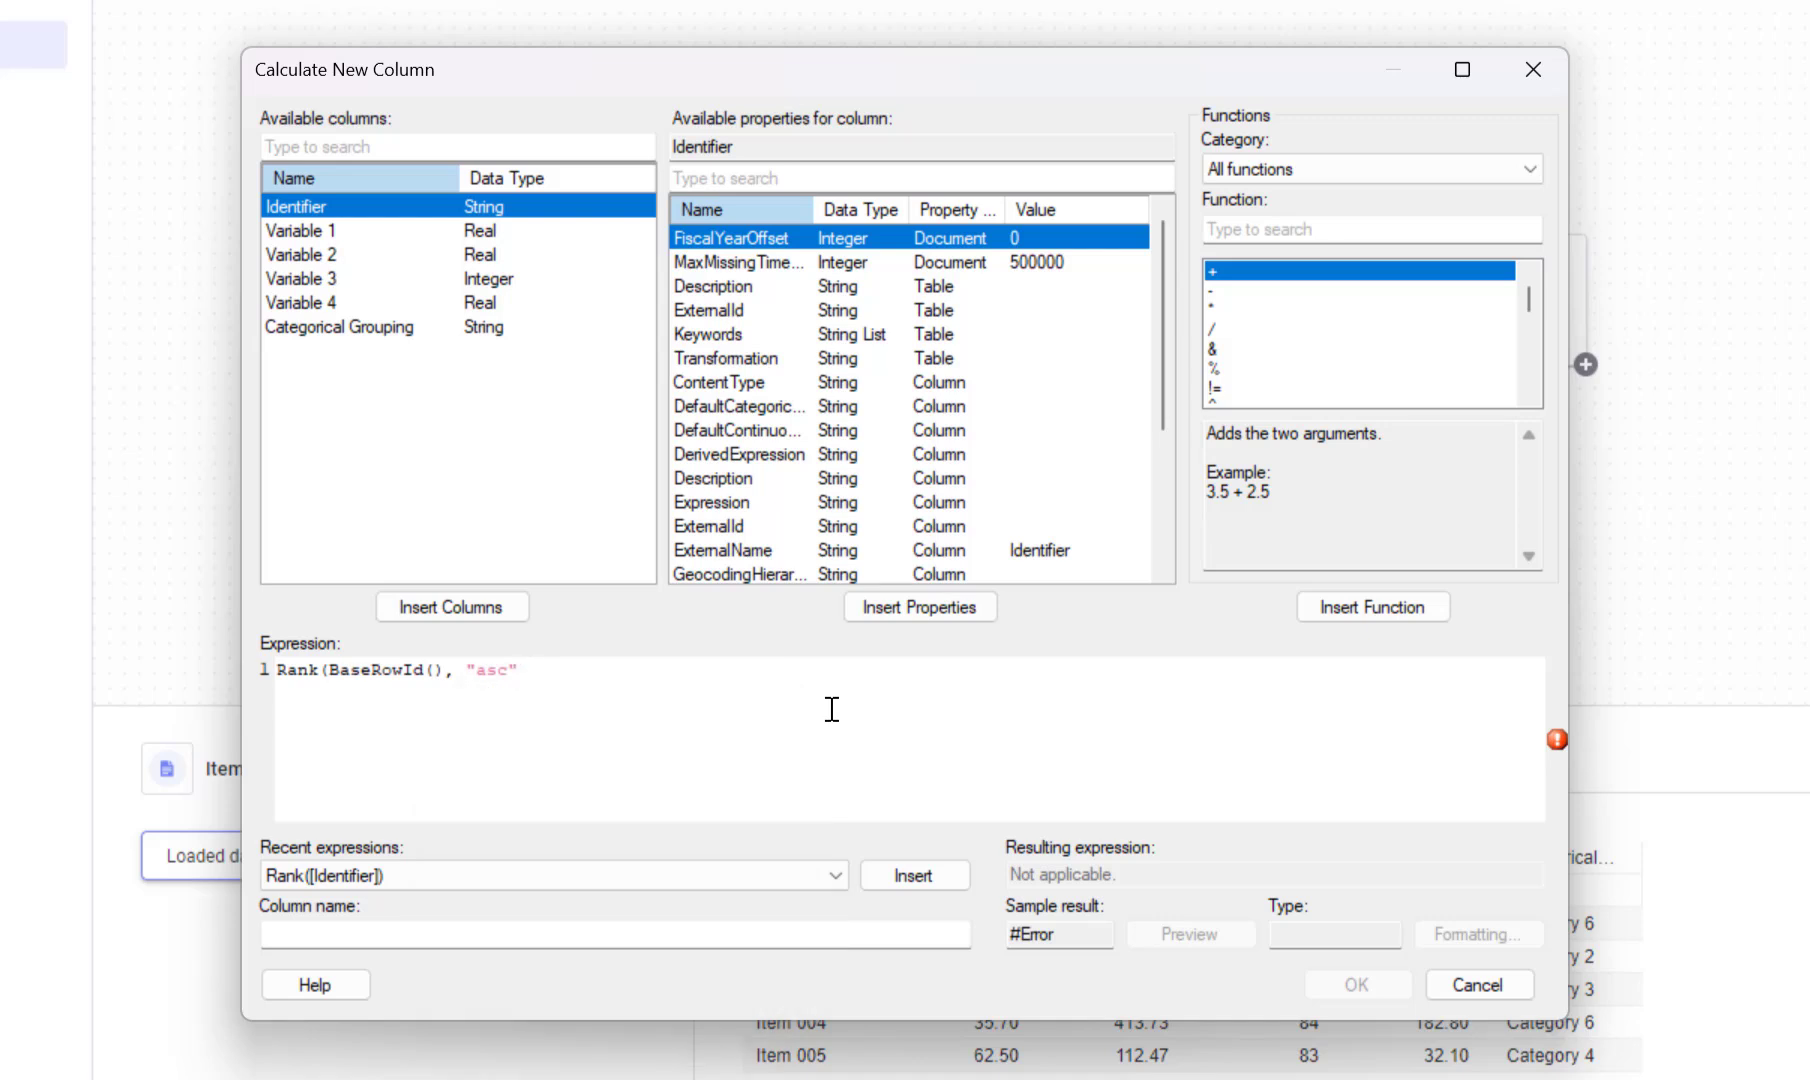
type(",")
left_click(485, 606)
- Close the Rank expression, name the column Duplicate, and apply it to the data table
type(")")
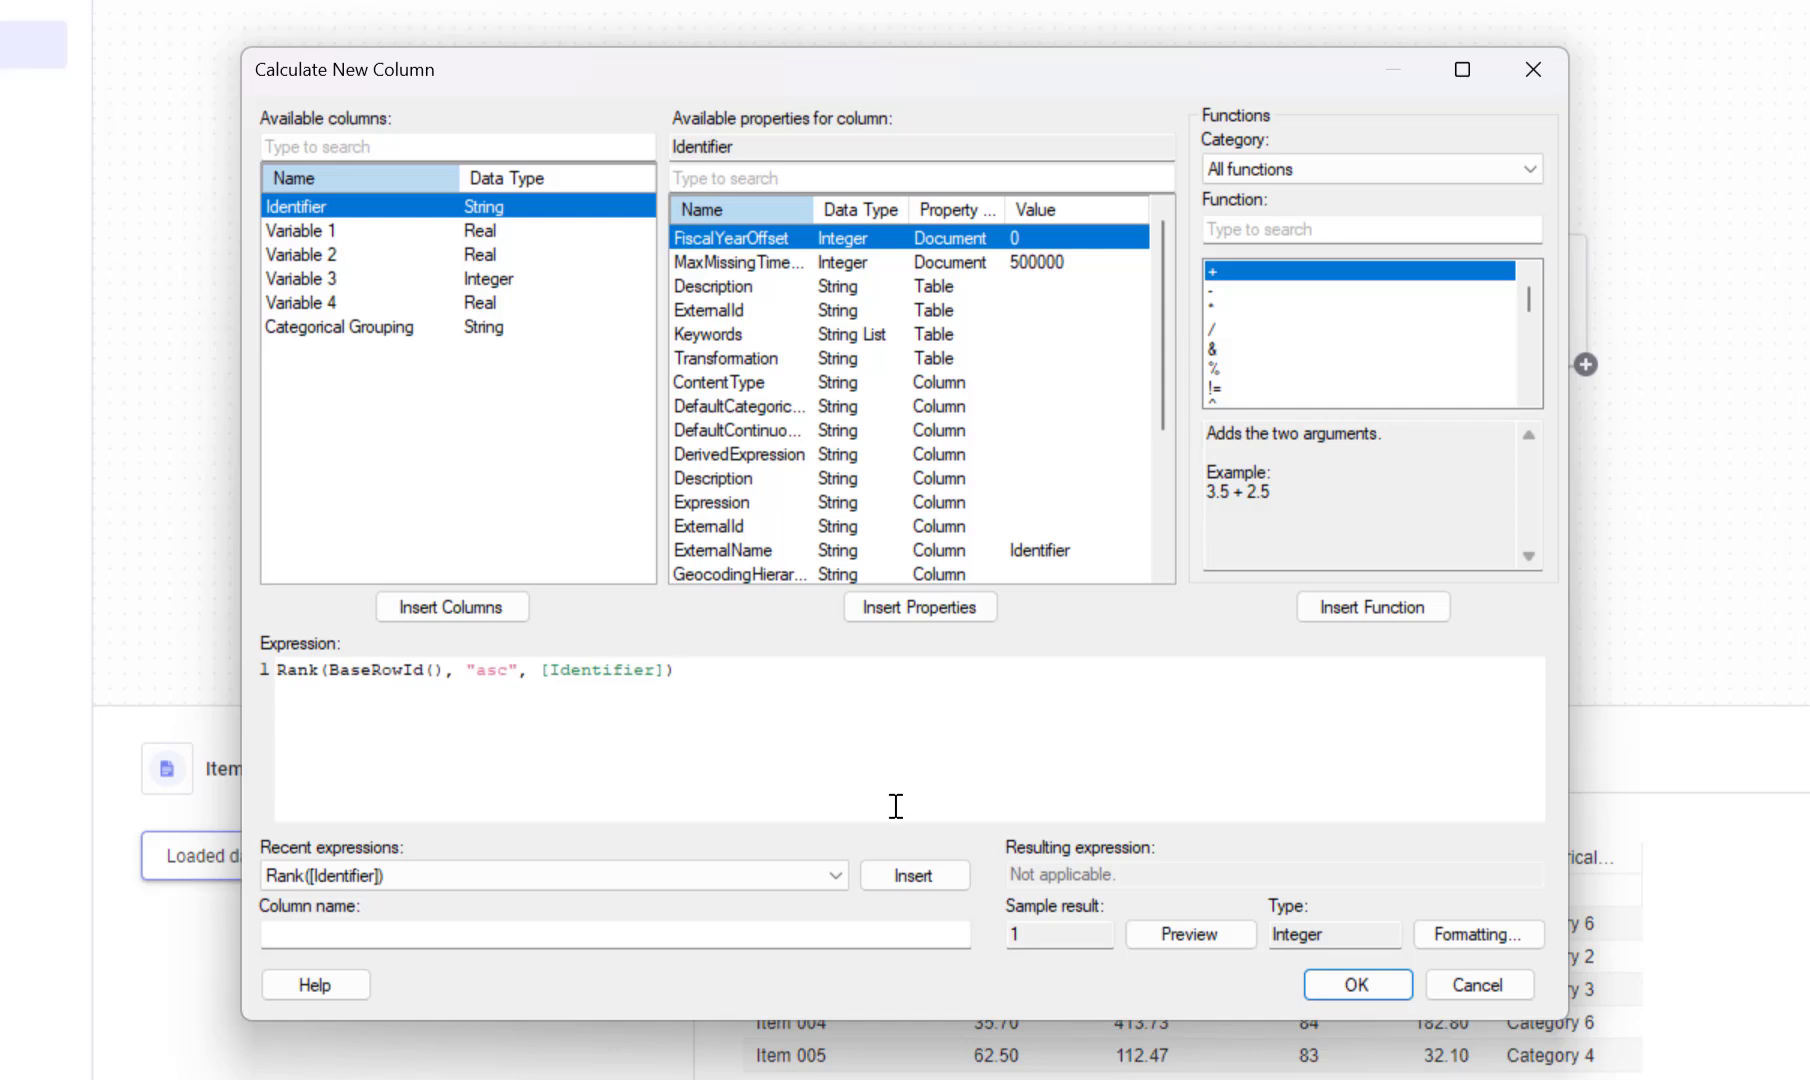
left_click(591, 945)
type("Duplicate")
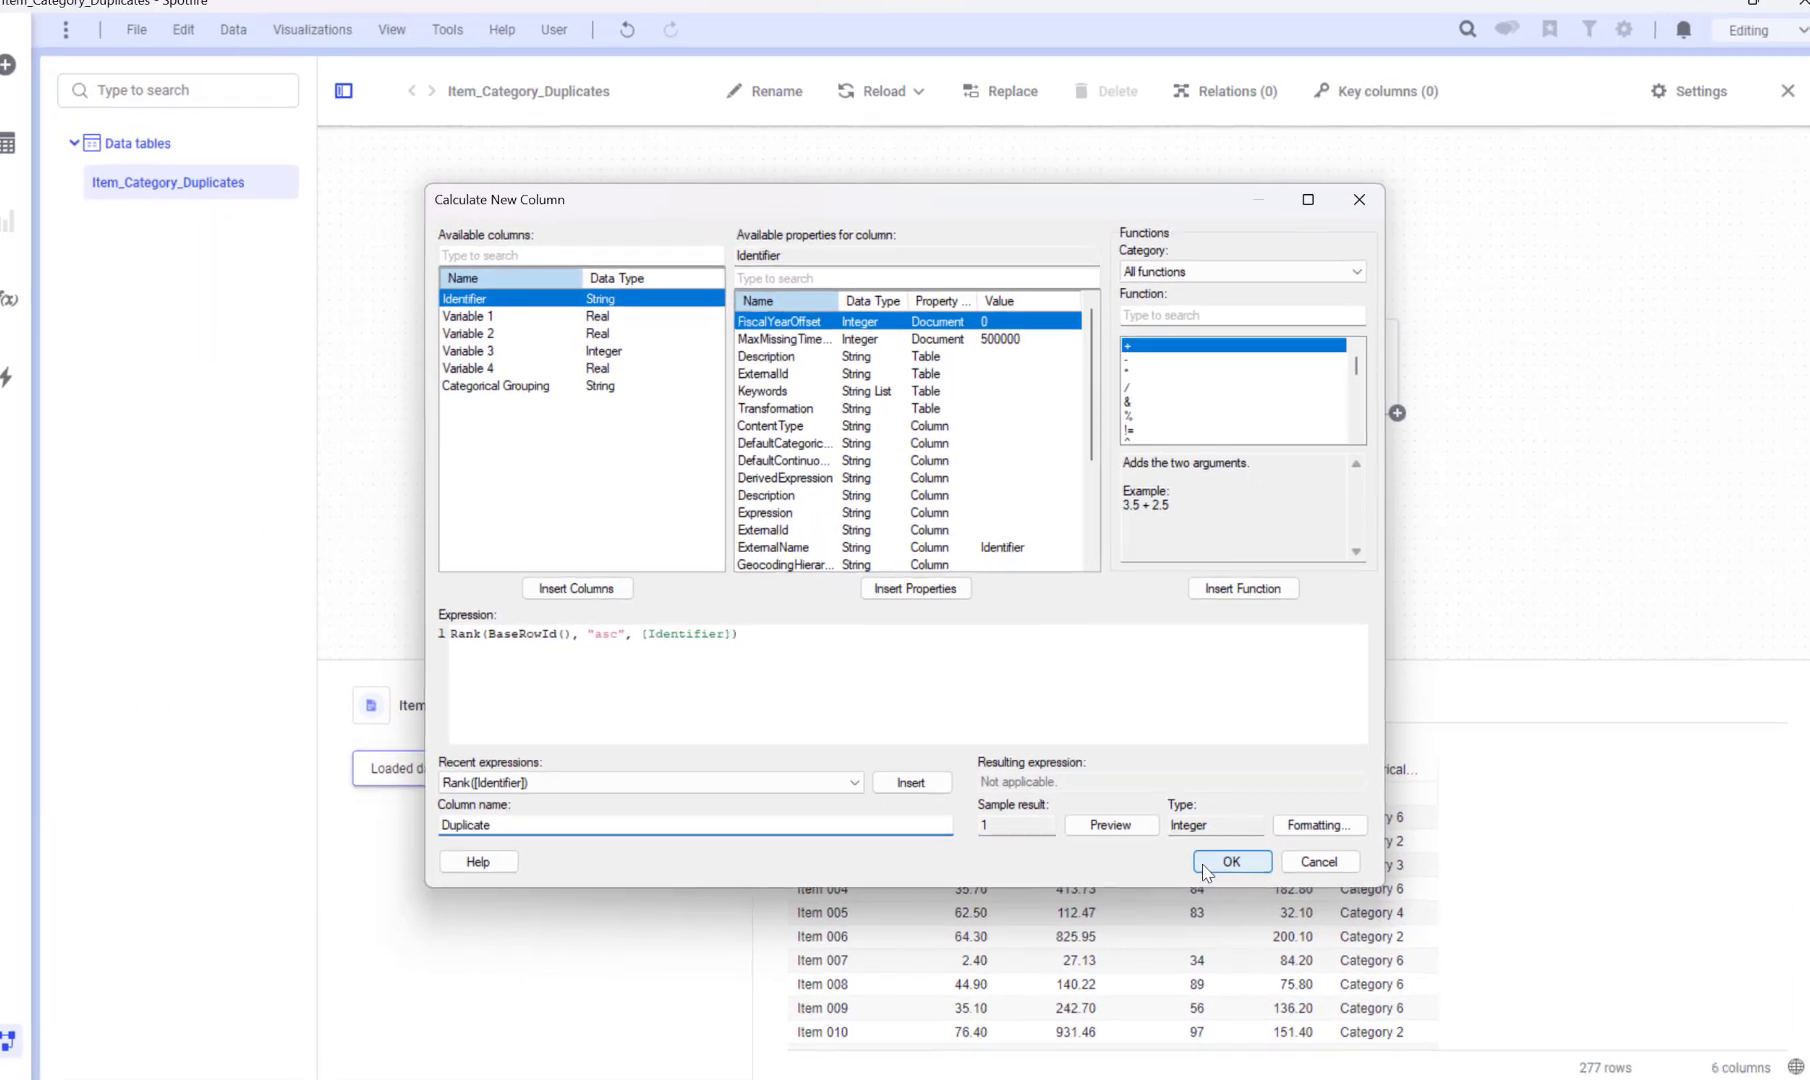
left_click(1357, 984)
left_click(1000, 671)
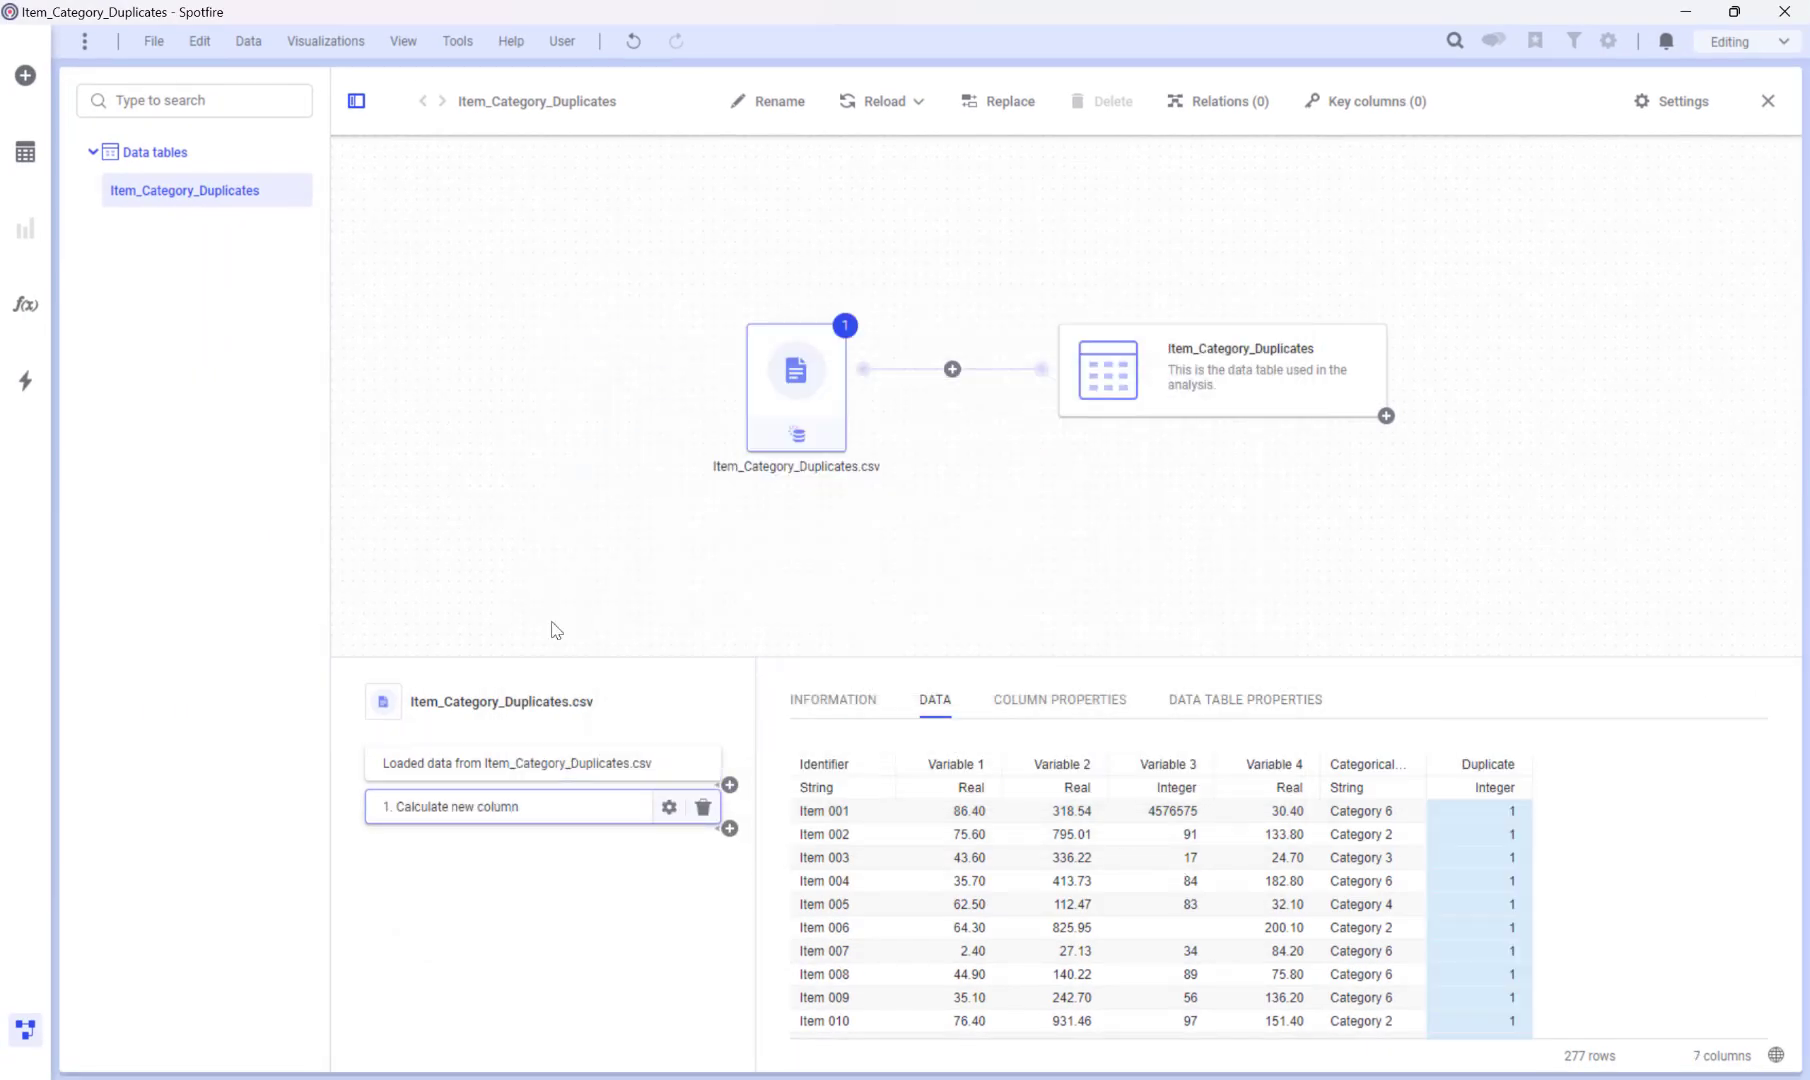
- Add the Duplicate column to the table visualization's selected columns
left_click(25, 1030)
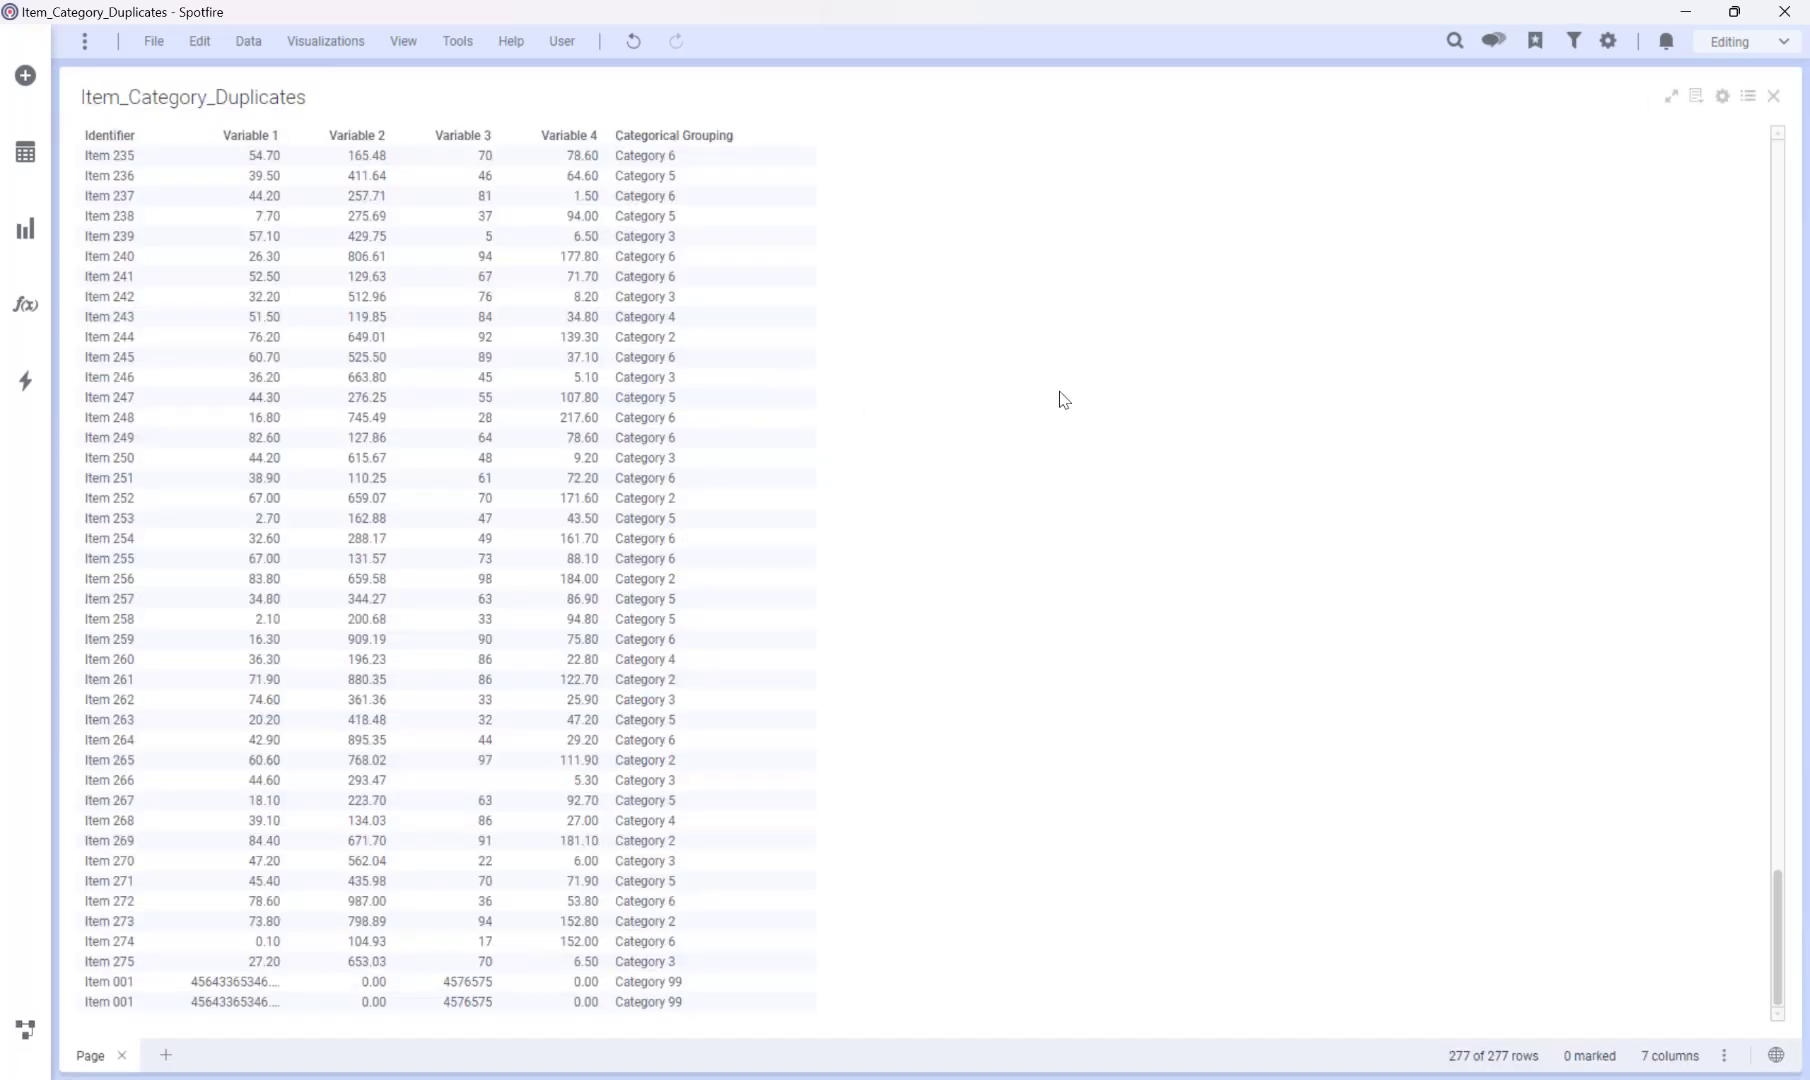
left_click(1721, 97)
left_click(630, 435)
left_click(966, 401)
left_click(1158, 751)
- Change the Duplicate expression to If(Rank(BaseRowId(),"asc",[Identifier])=1, "First Row", "Duplicate")
left_click(25, 1029)
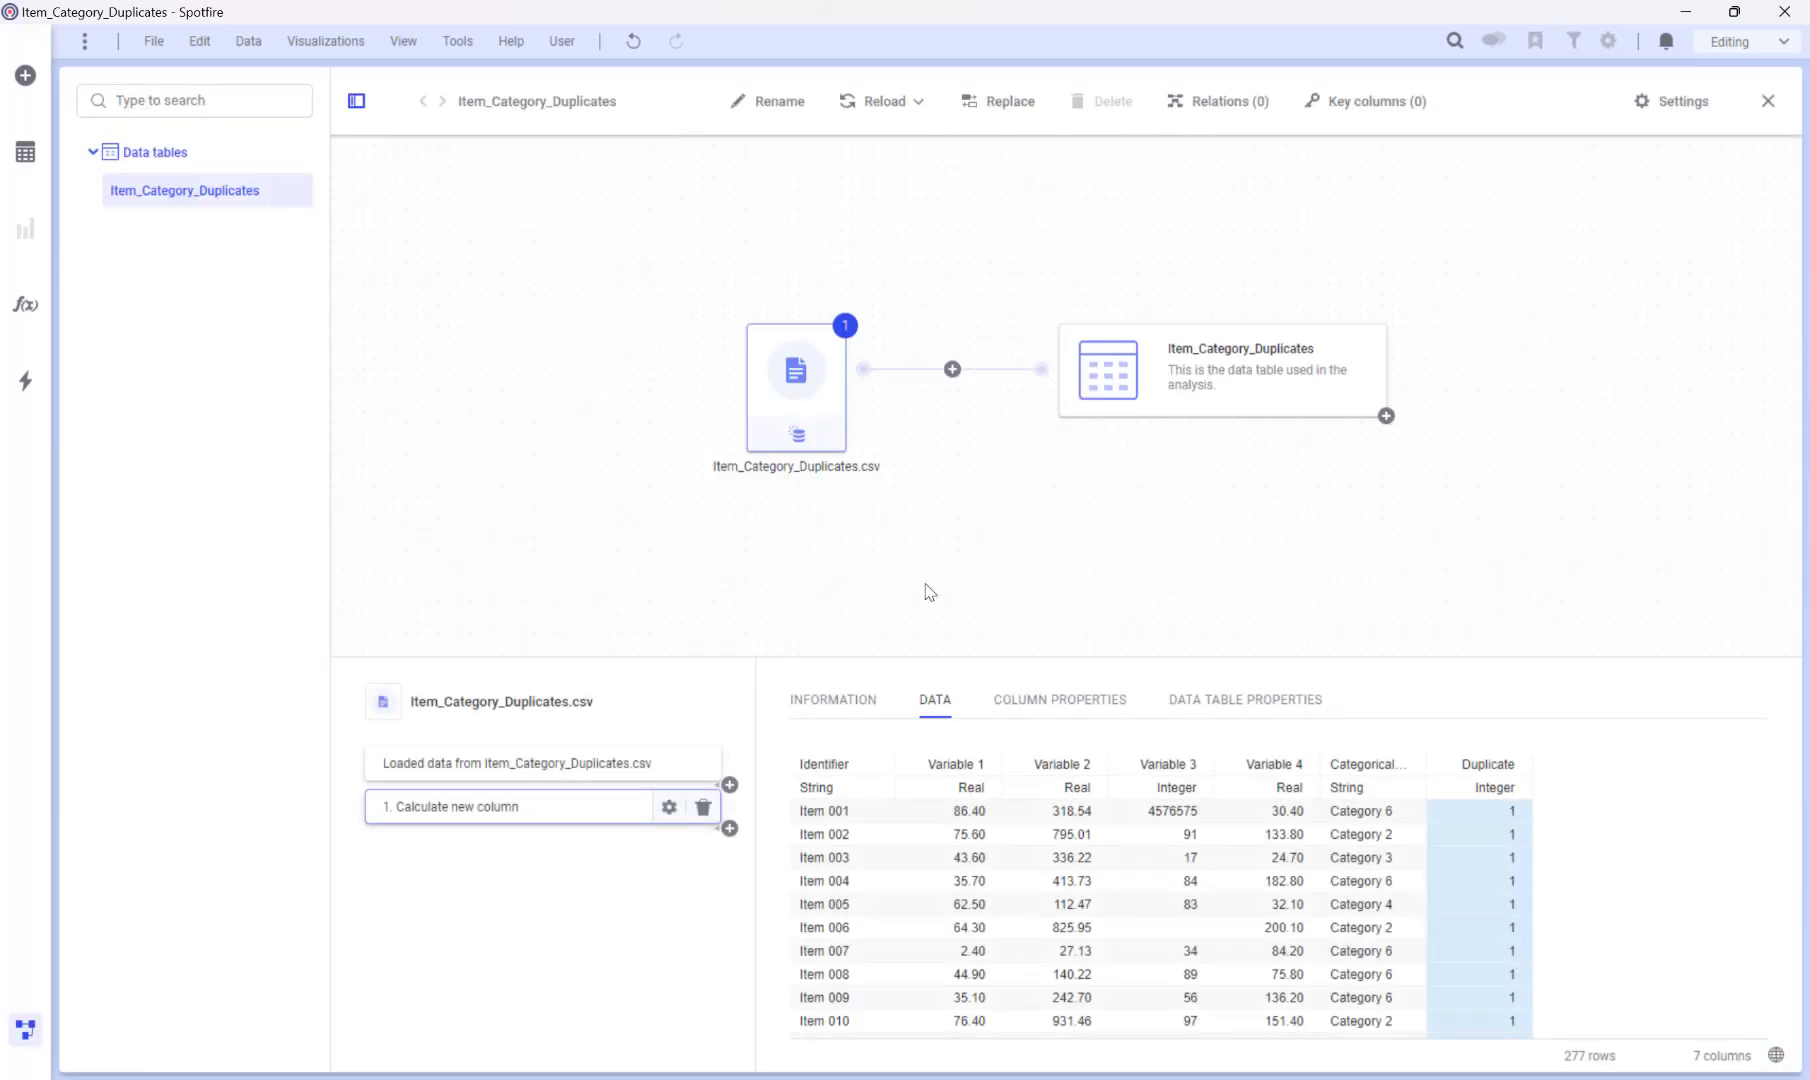
left_click(669, 807)
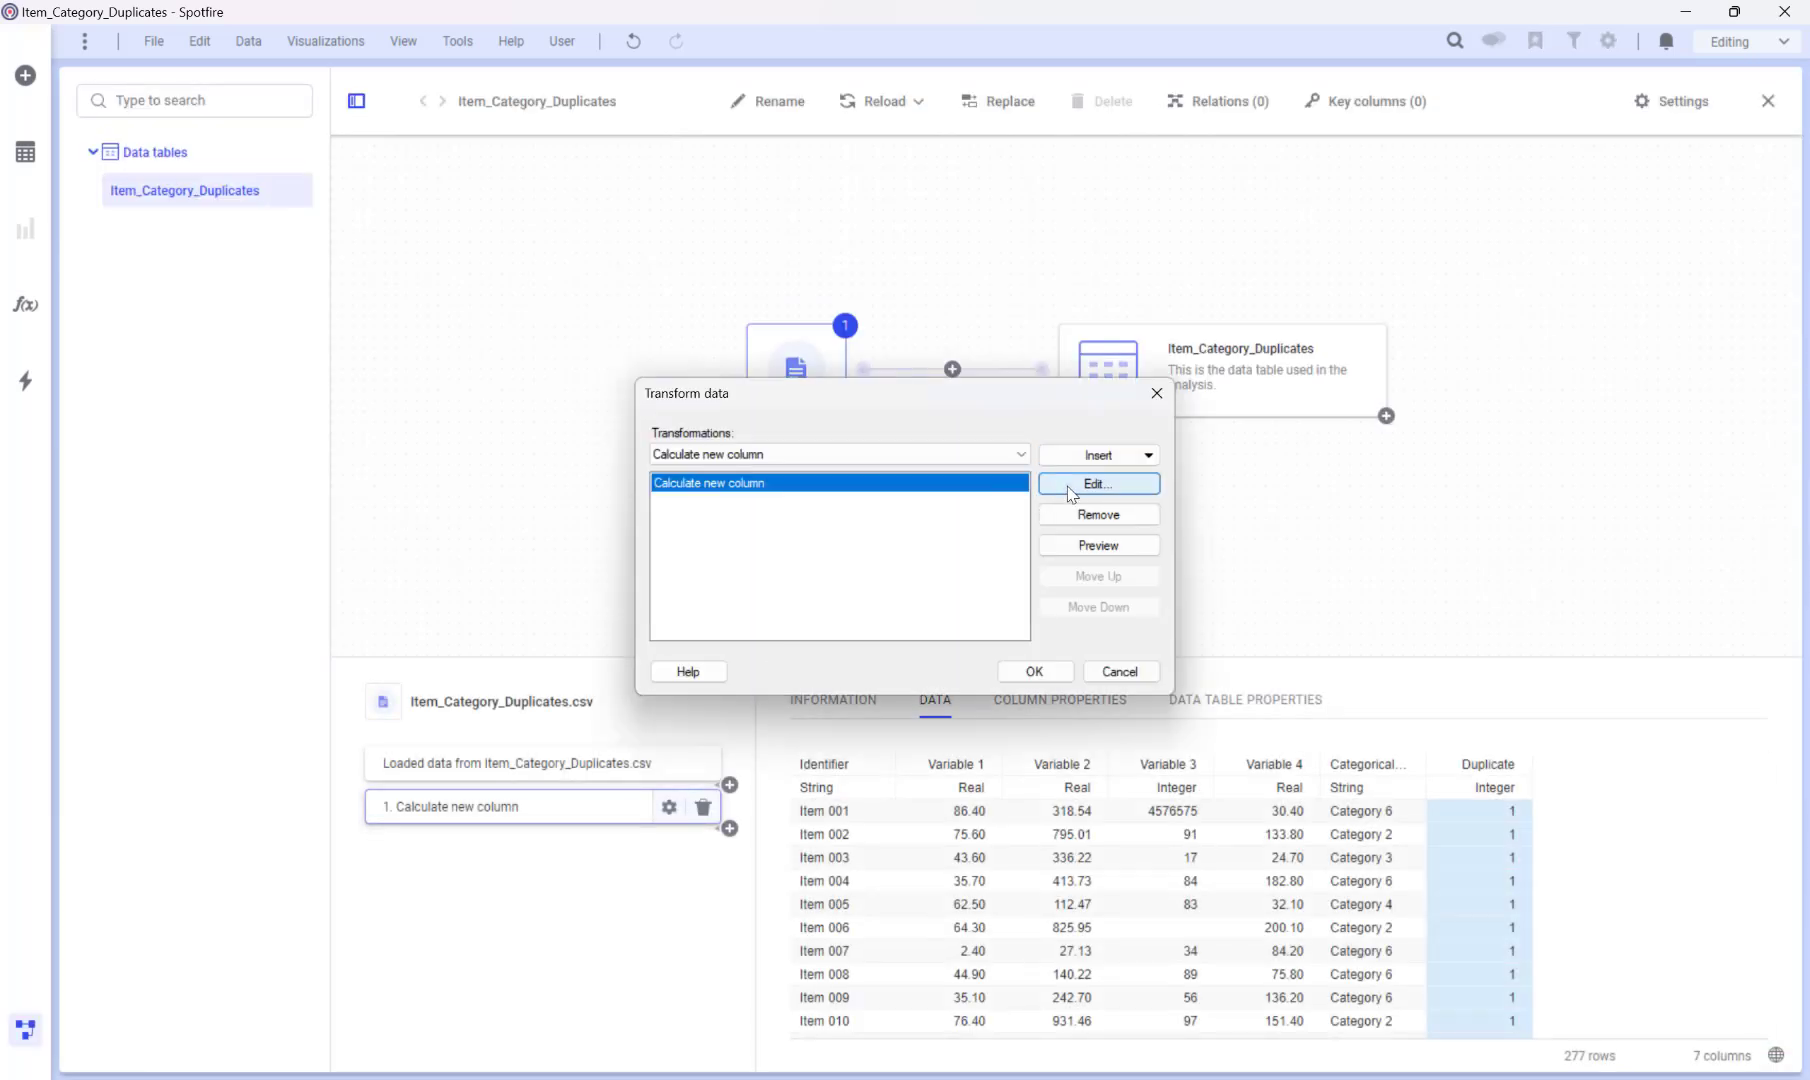
left_click(1068, 487)
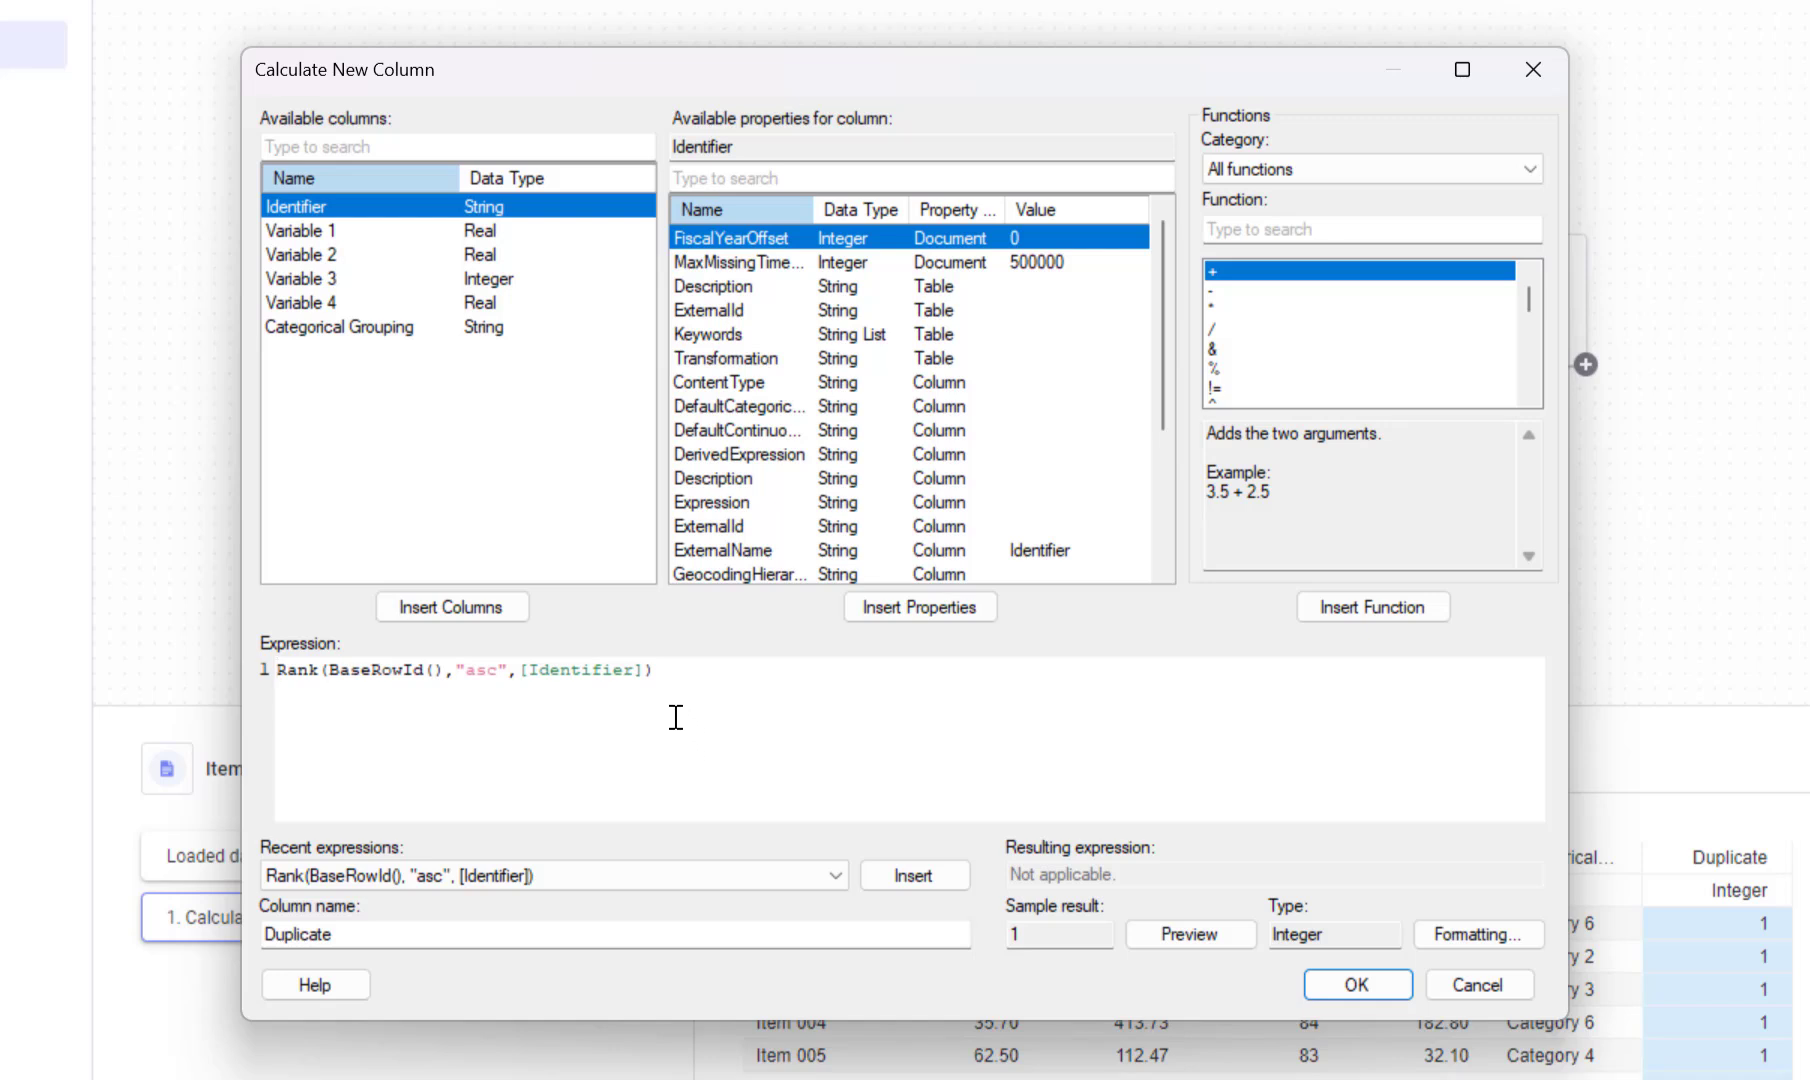
type("If(")
key("End")
type("=1, \"First Row\"")
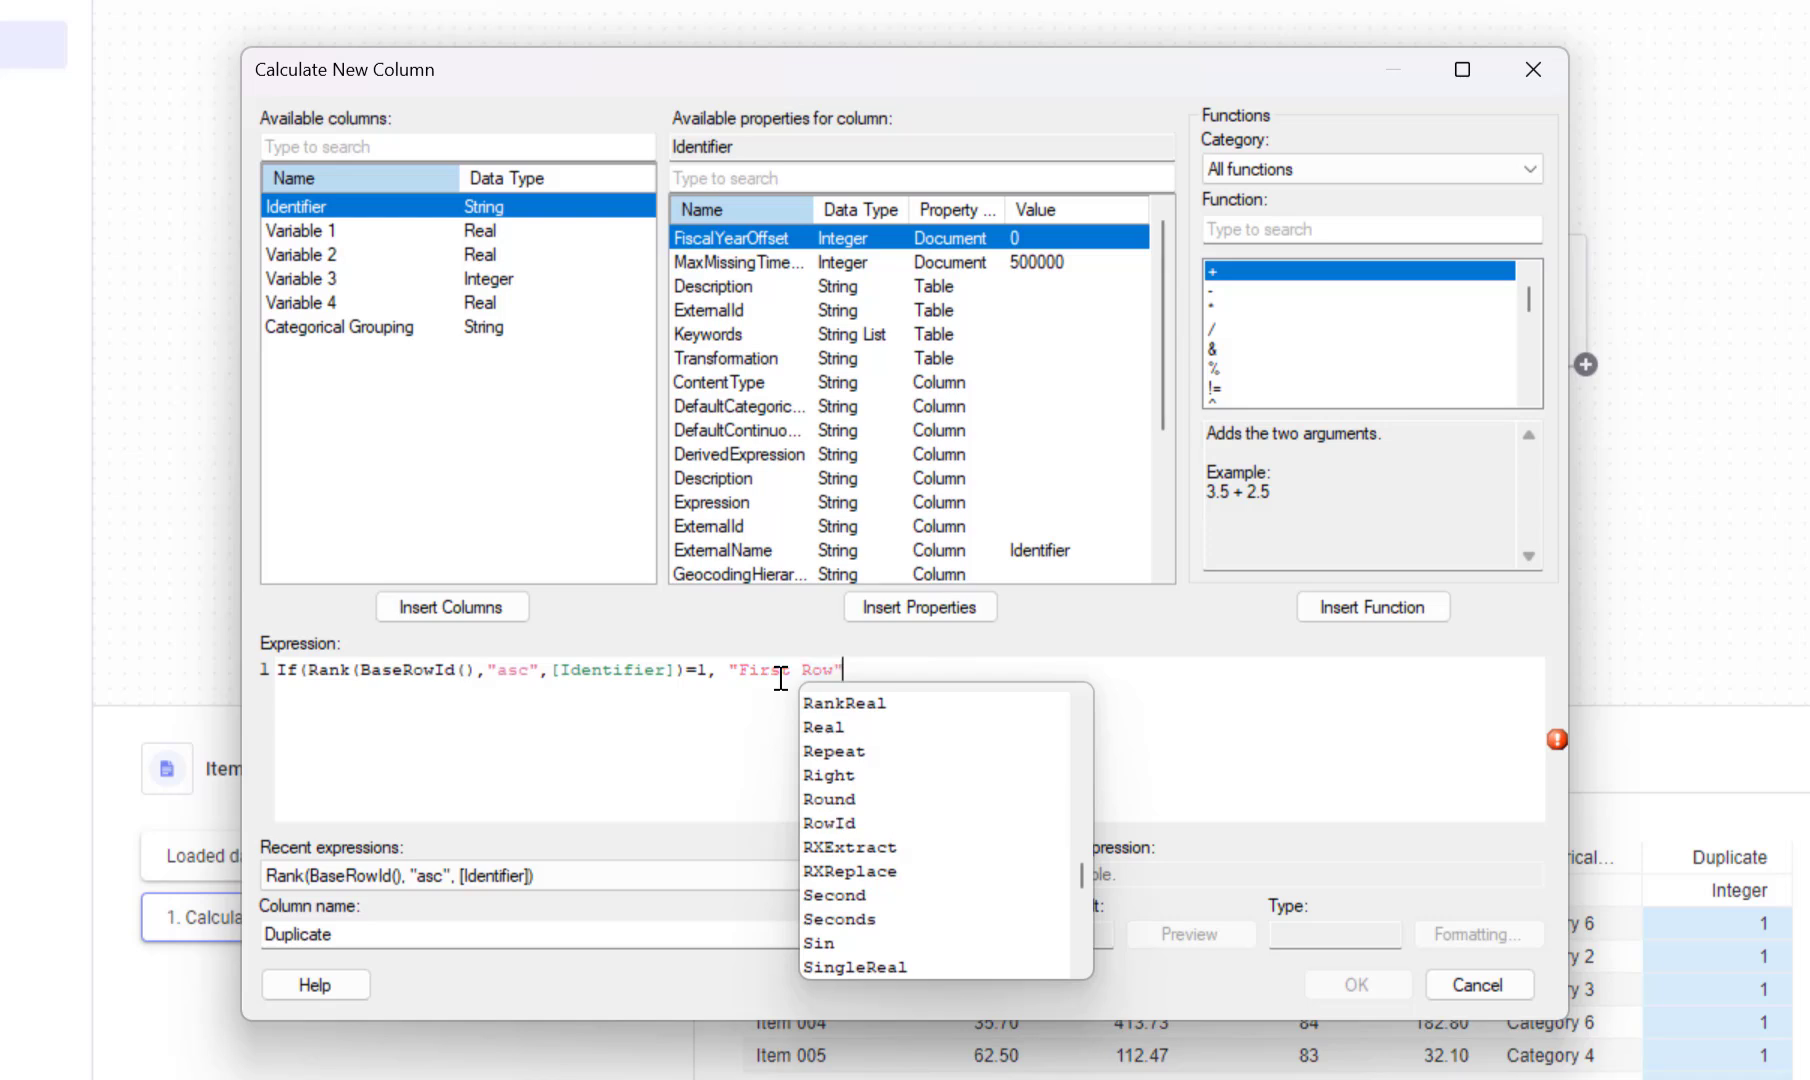
type(", \"Du")
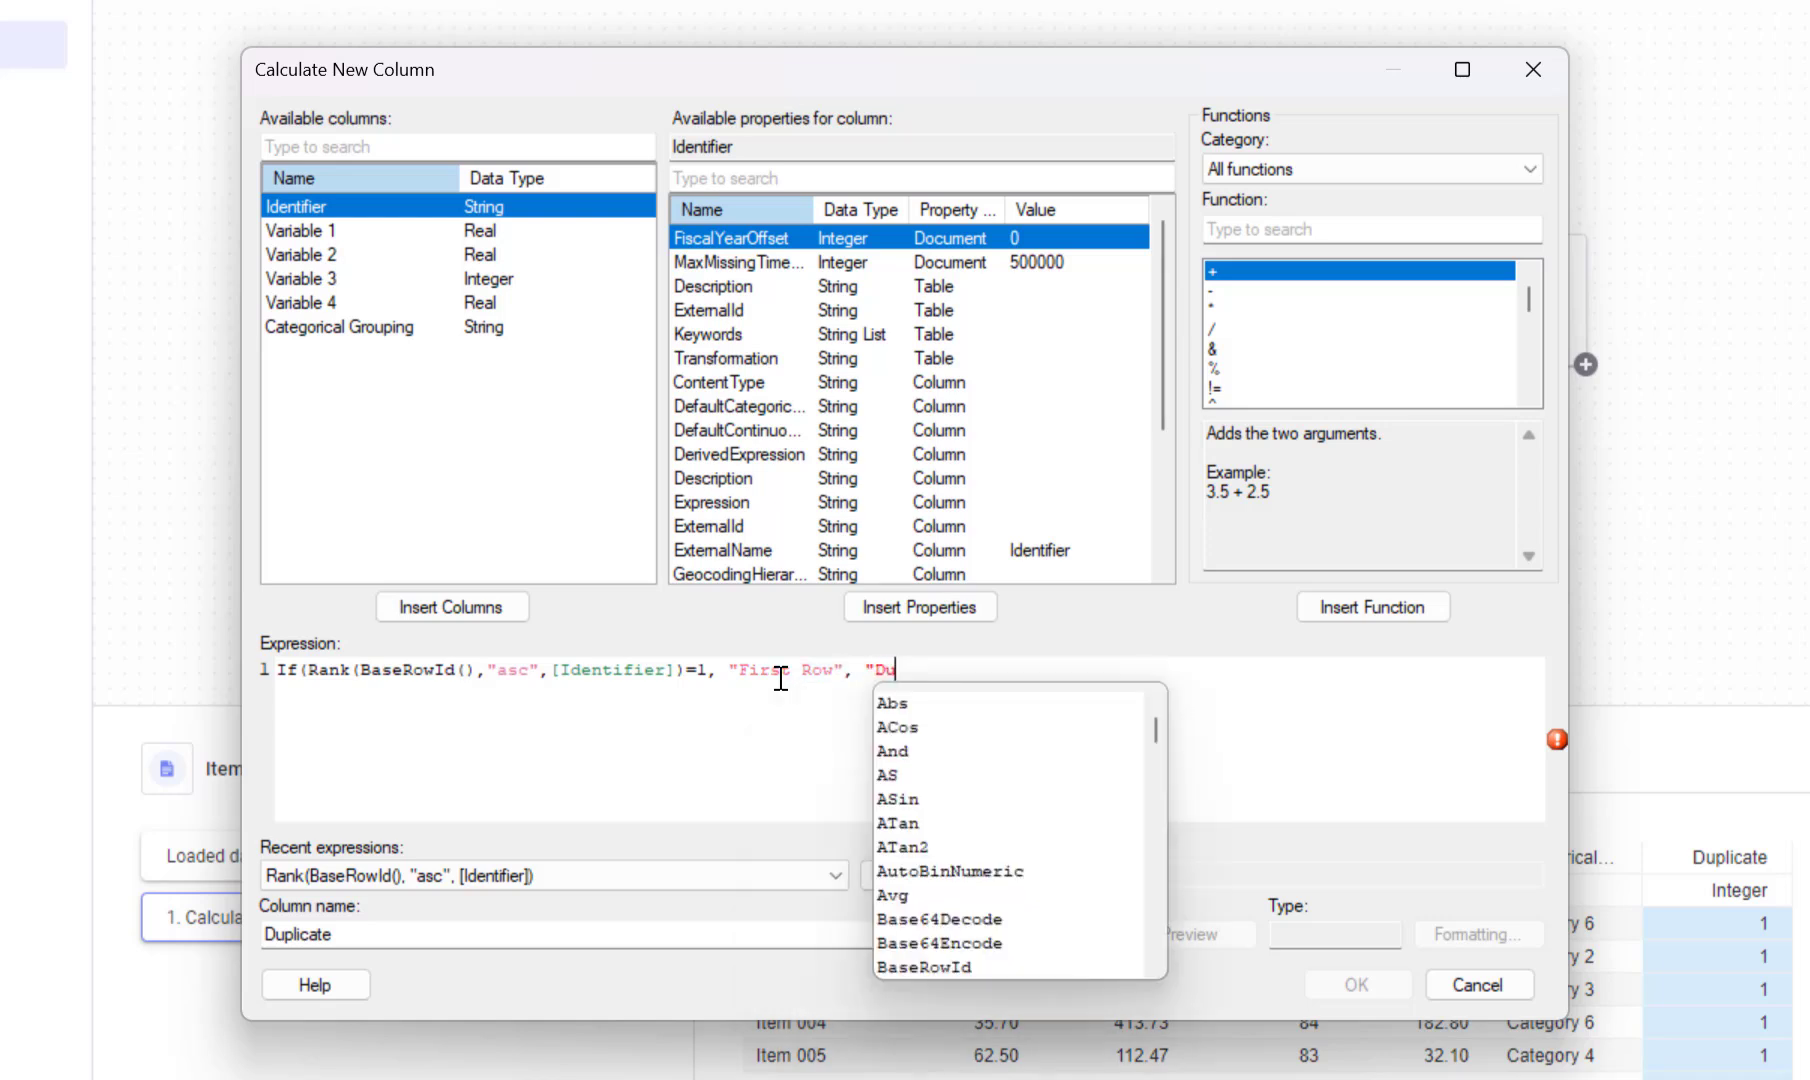
type("plicate\")")
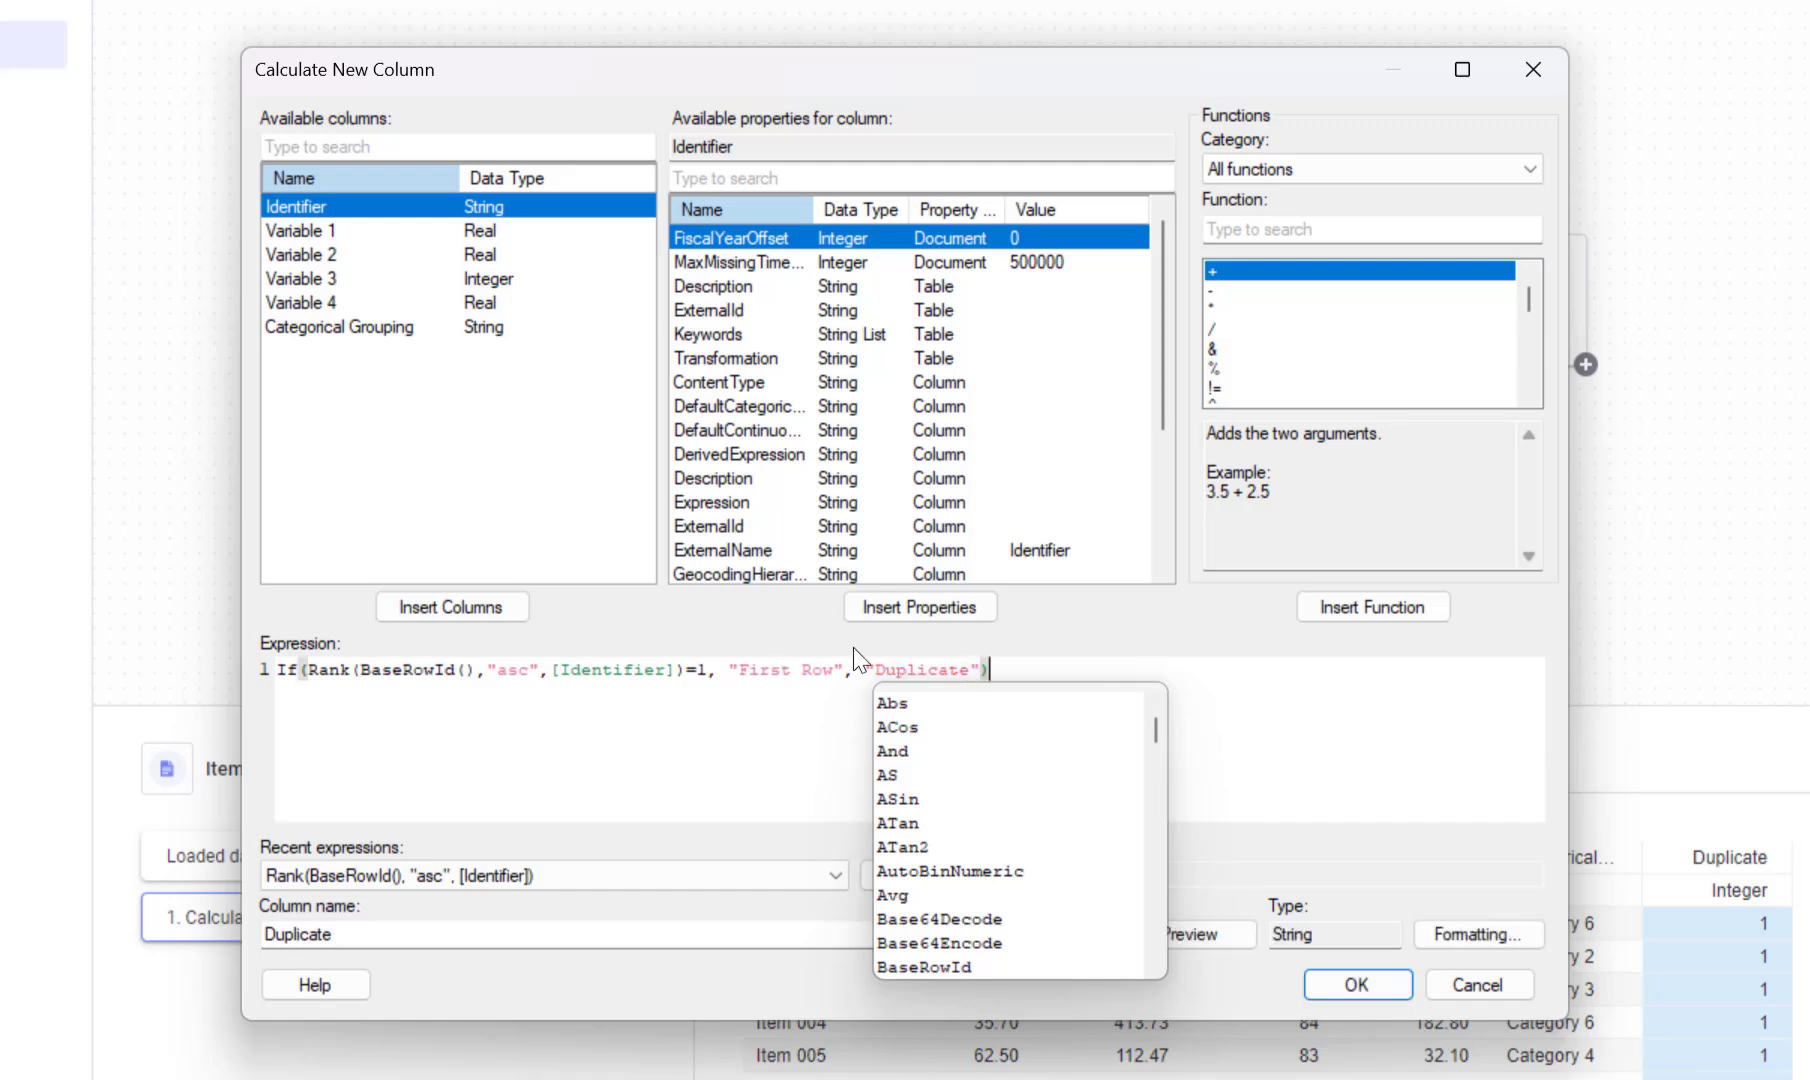
left_click(1343, 984)
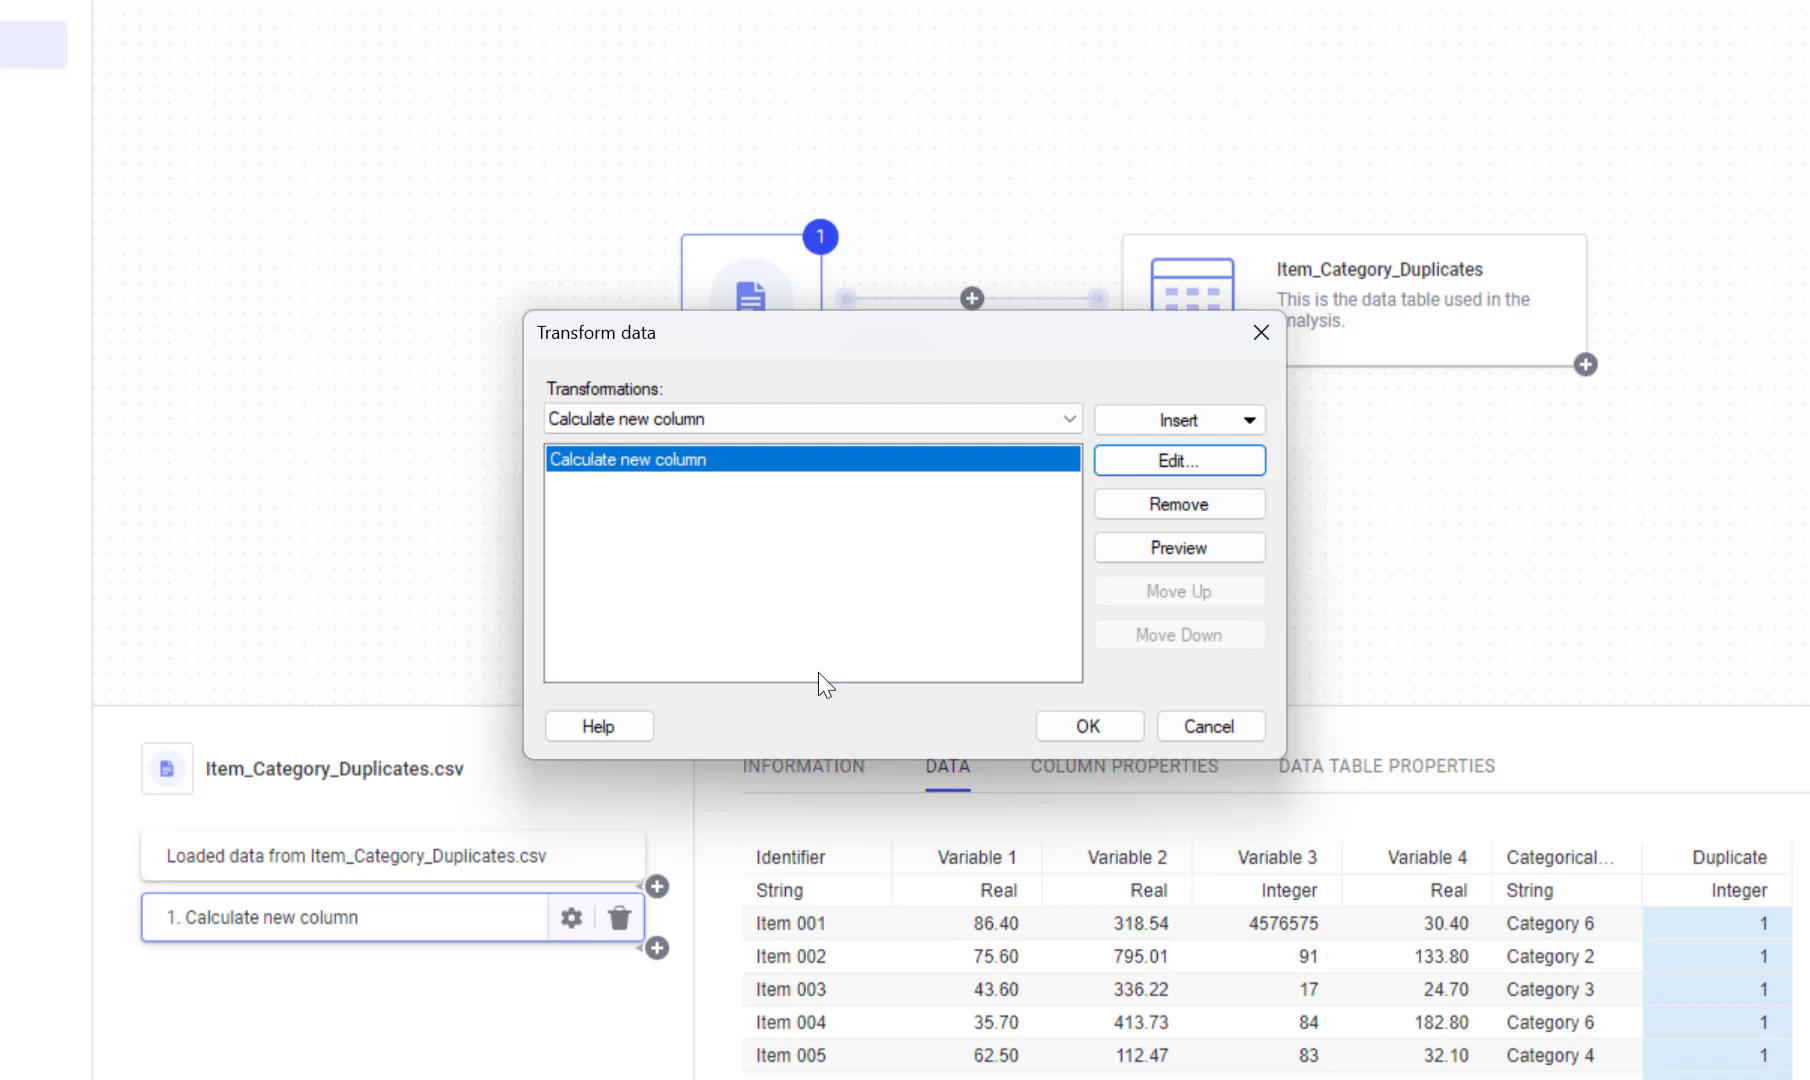
- Insert a Filter rows transformation after the Calculate new column step
left_click(949, 414)
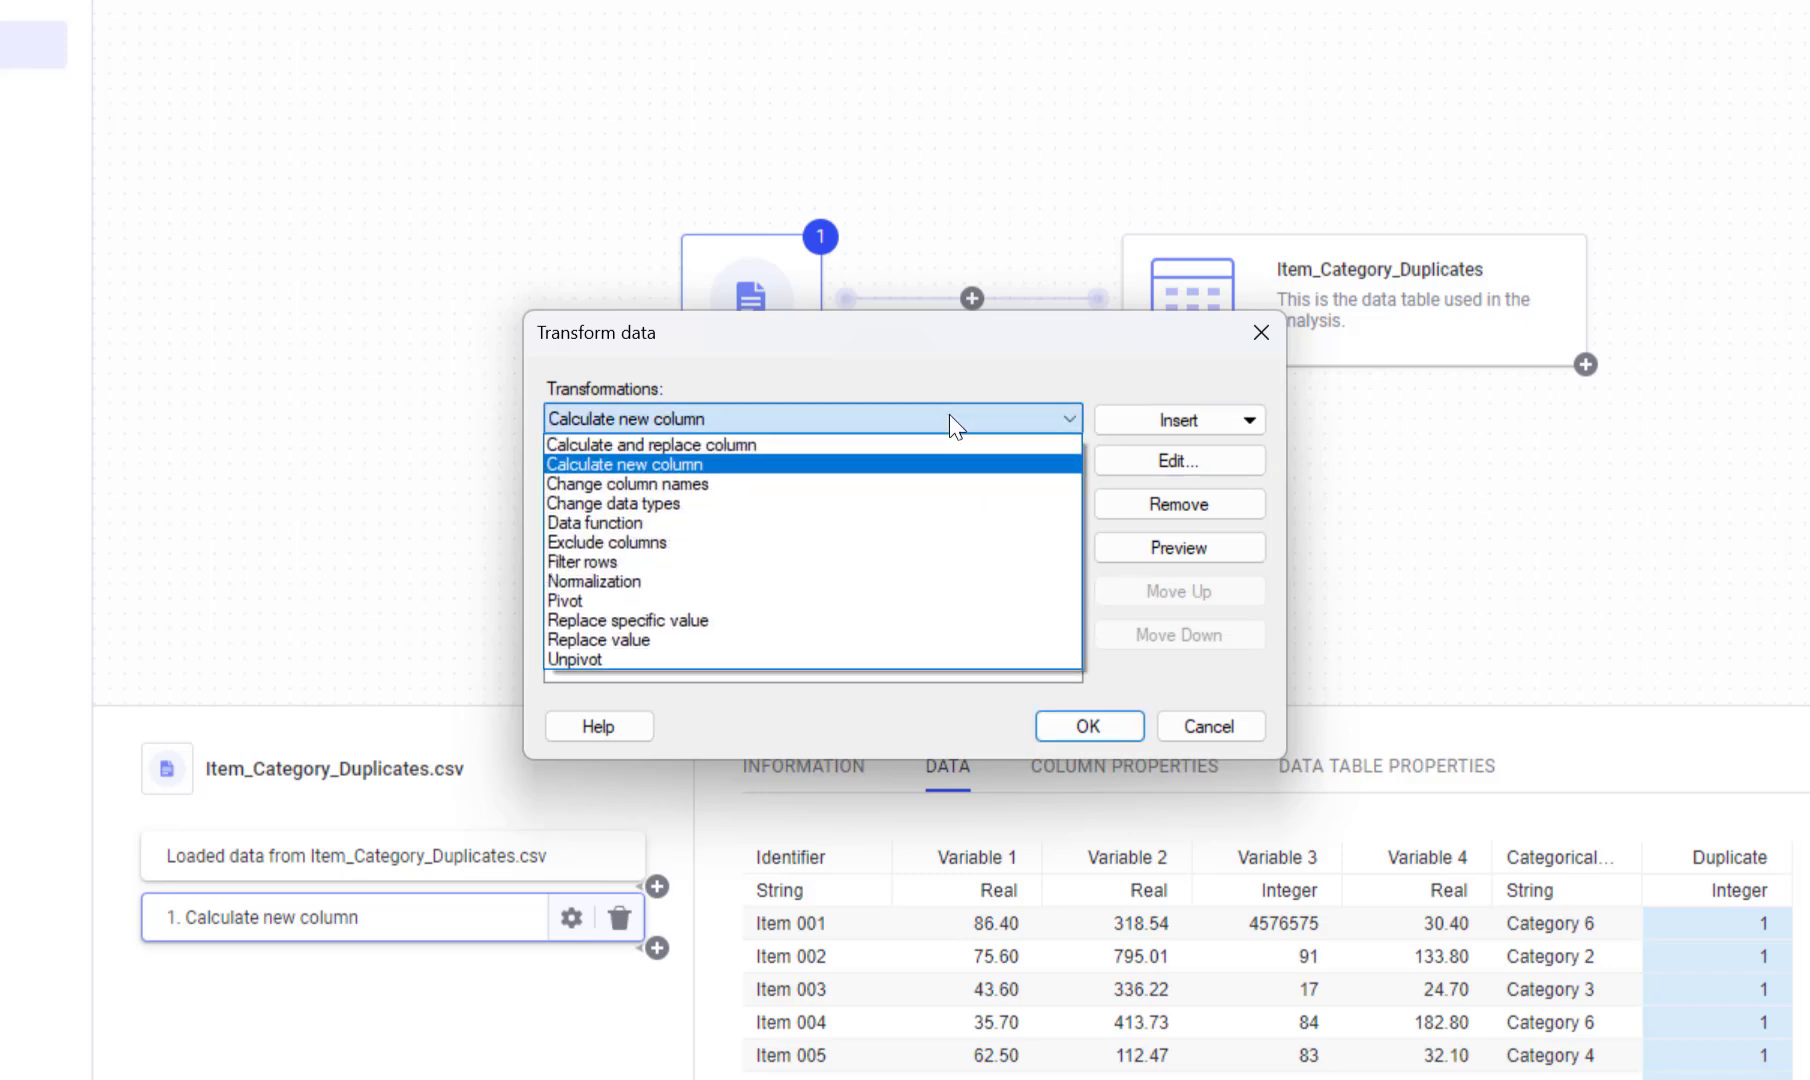
left_click(810, 562)
left_click(1215, 414)
left_click(1202, 484)
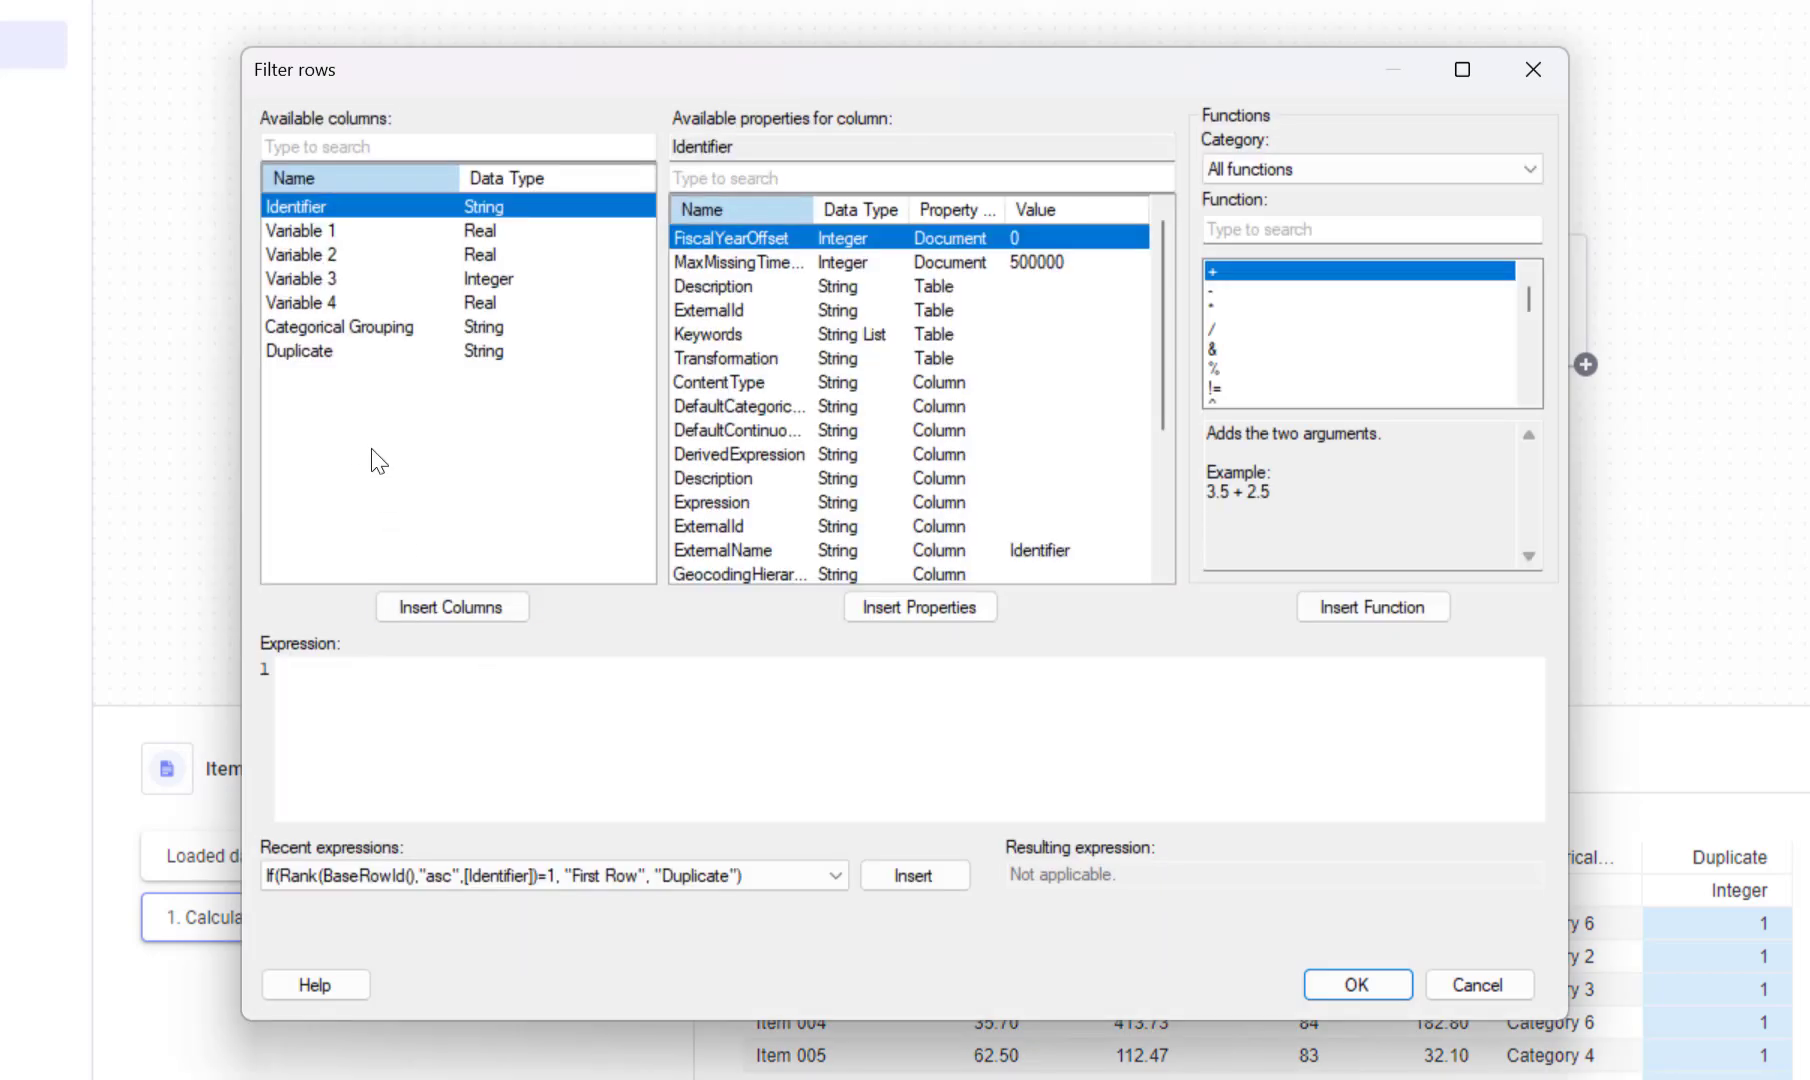
- Set the row filter expression to [Duplicate]="First Row"
left_click(318, 356)
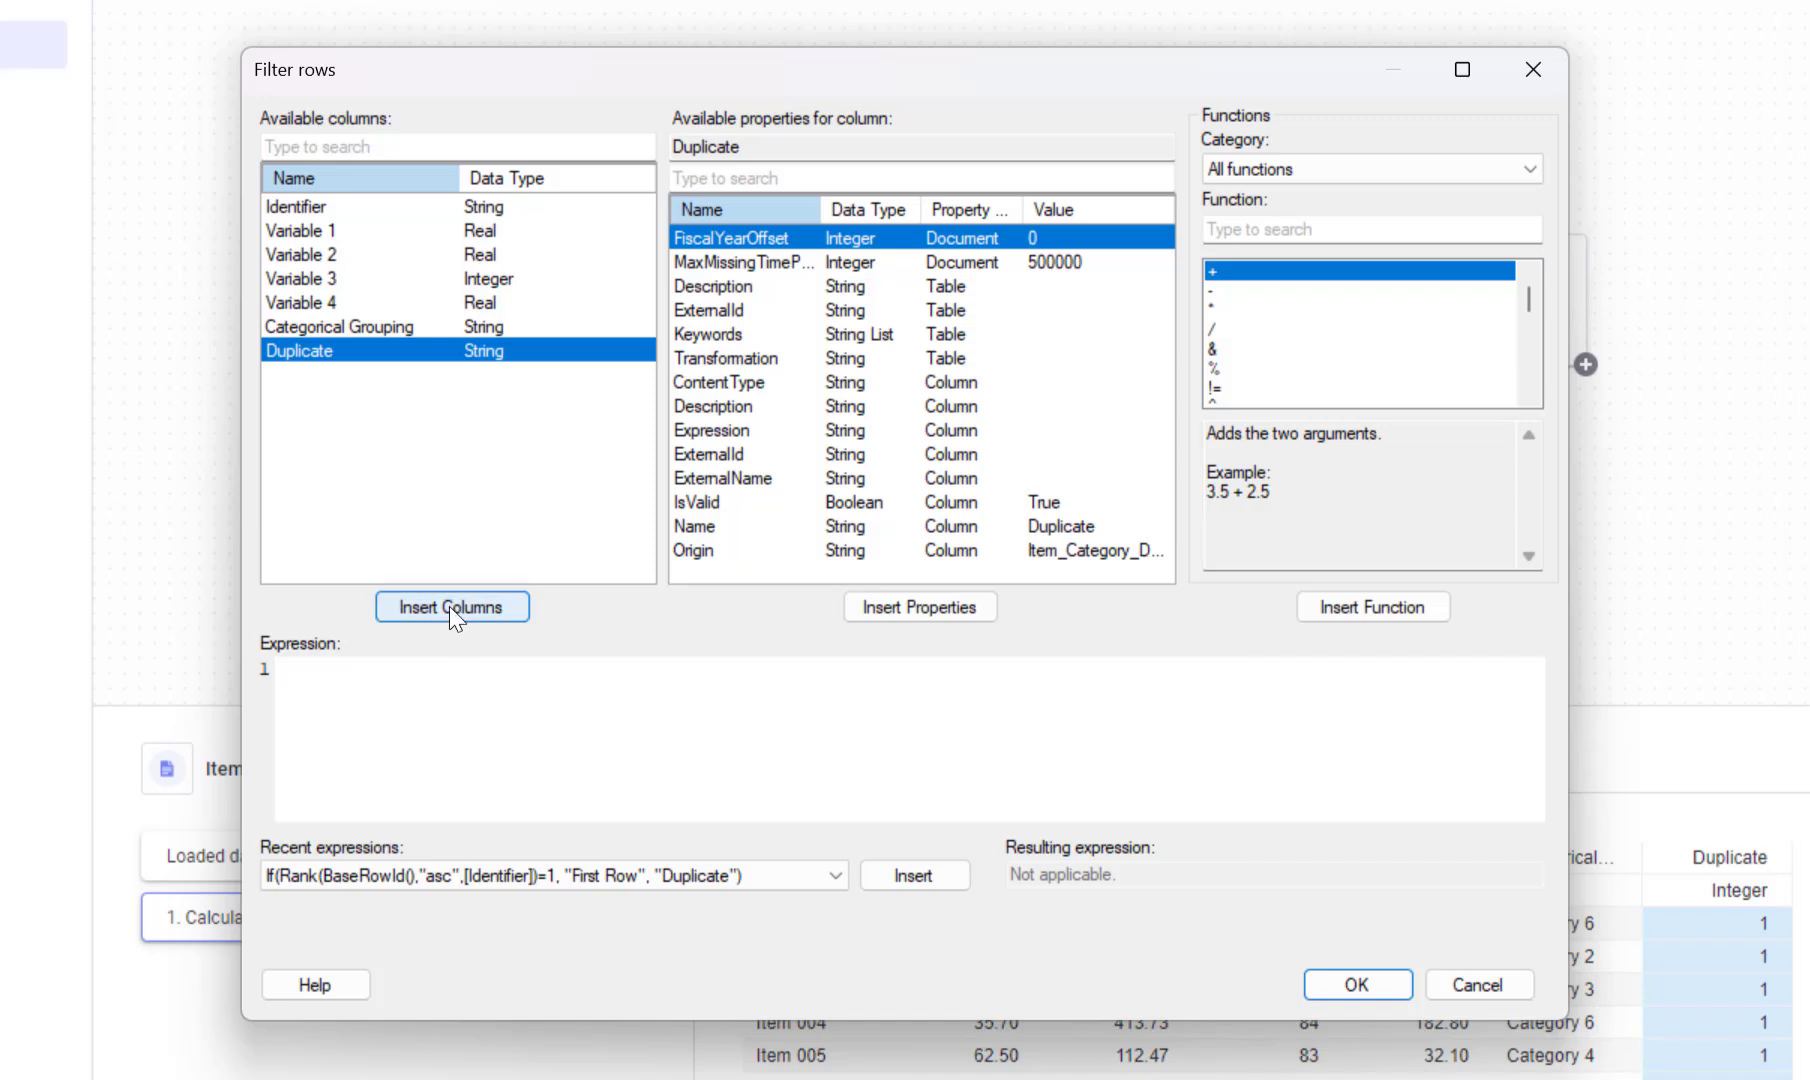
left_click(450, 607)
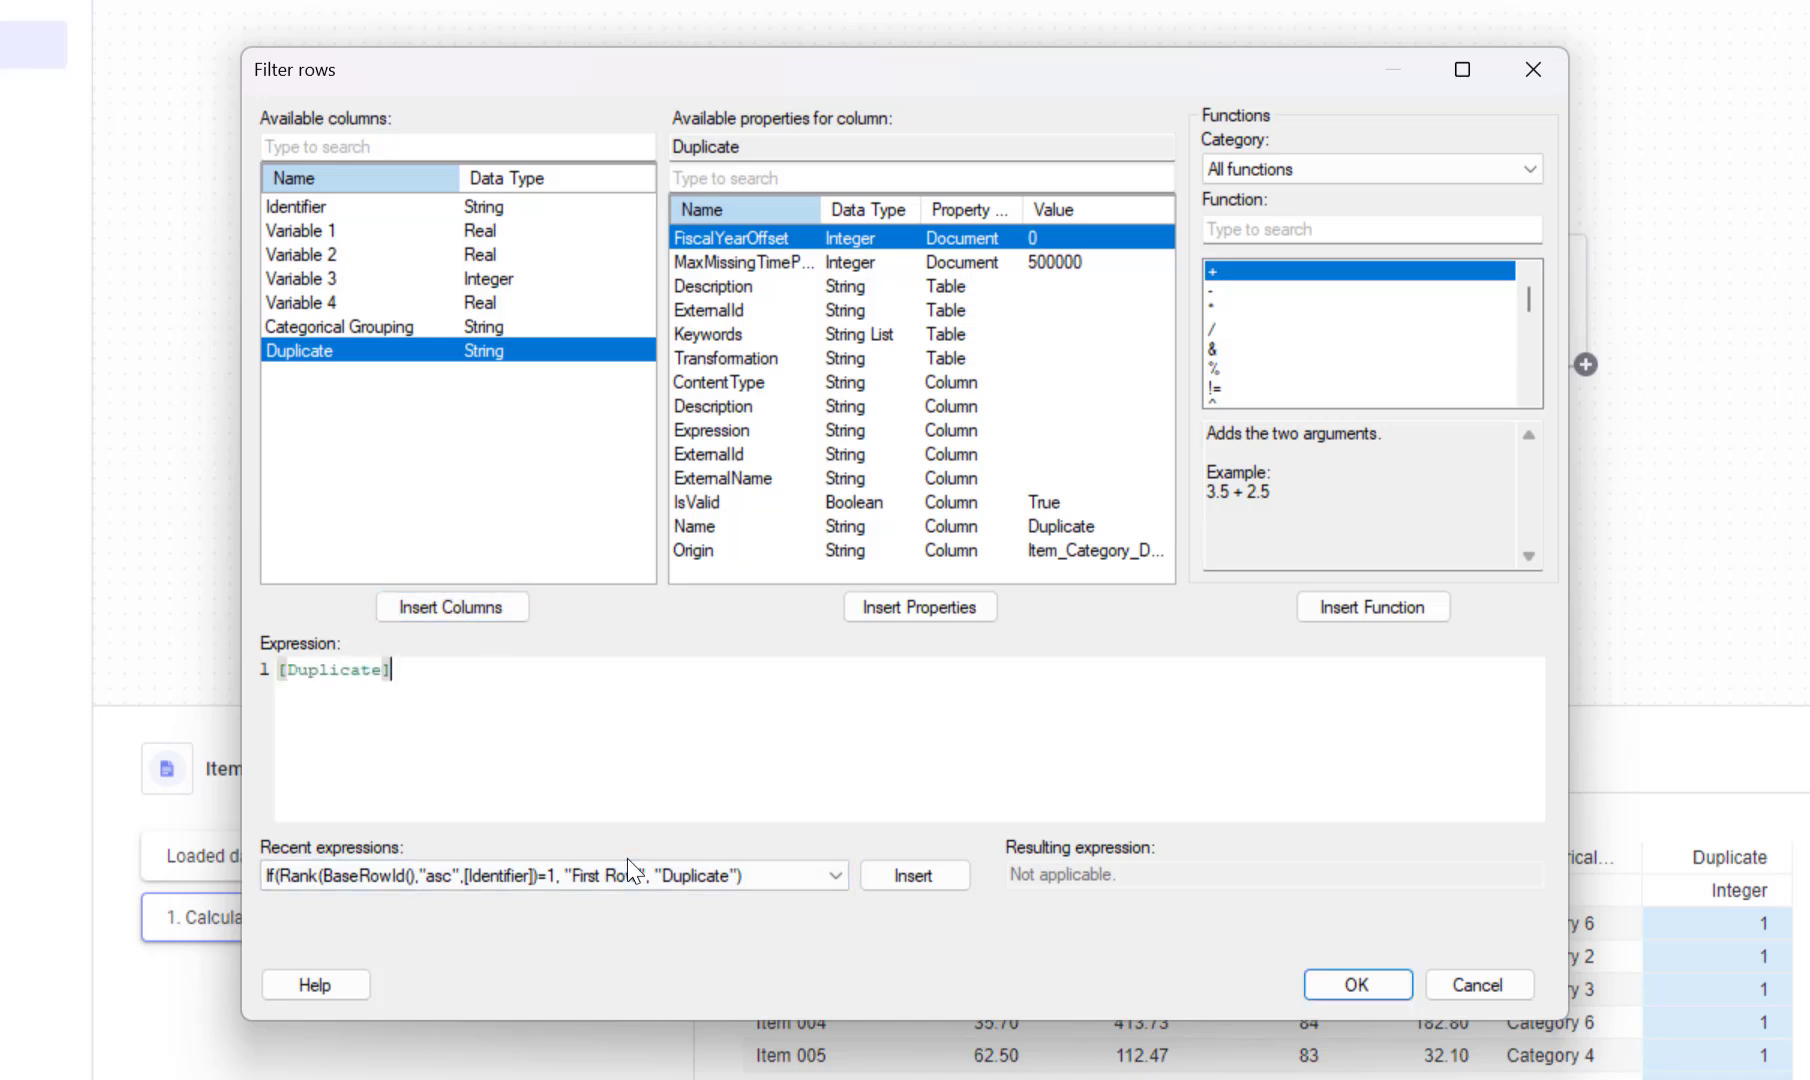
type("=\"Fi")
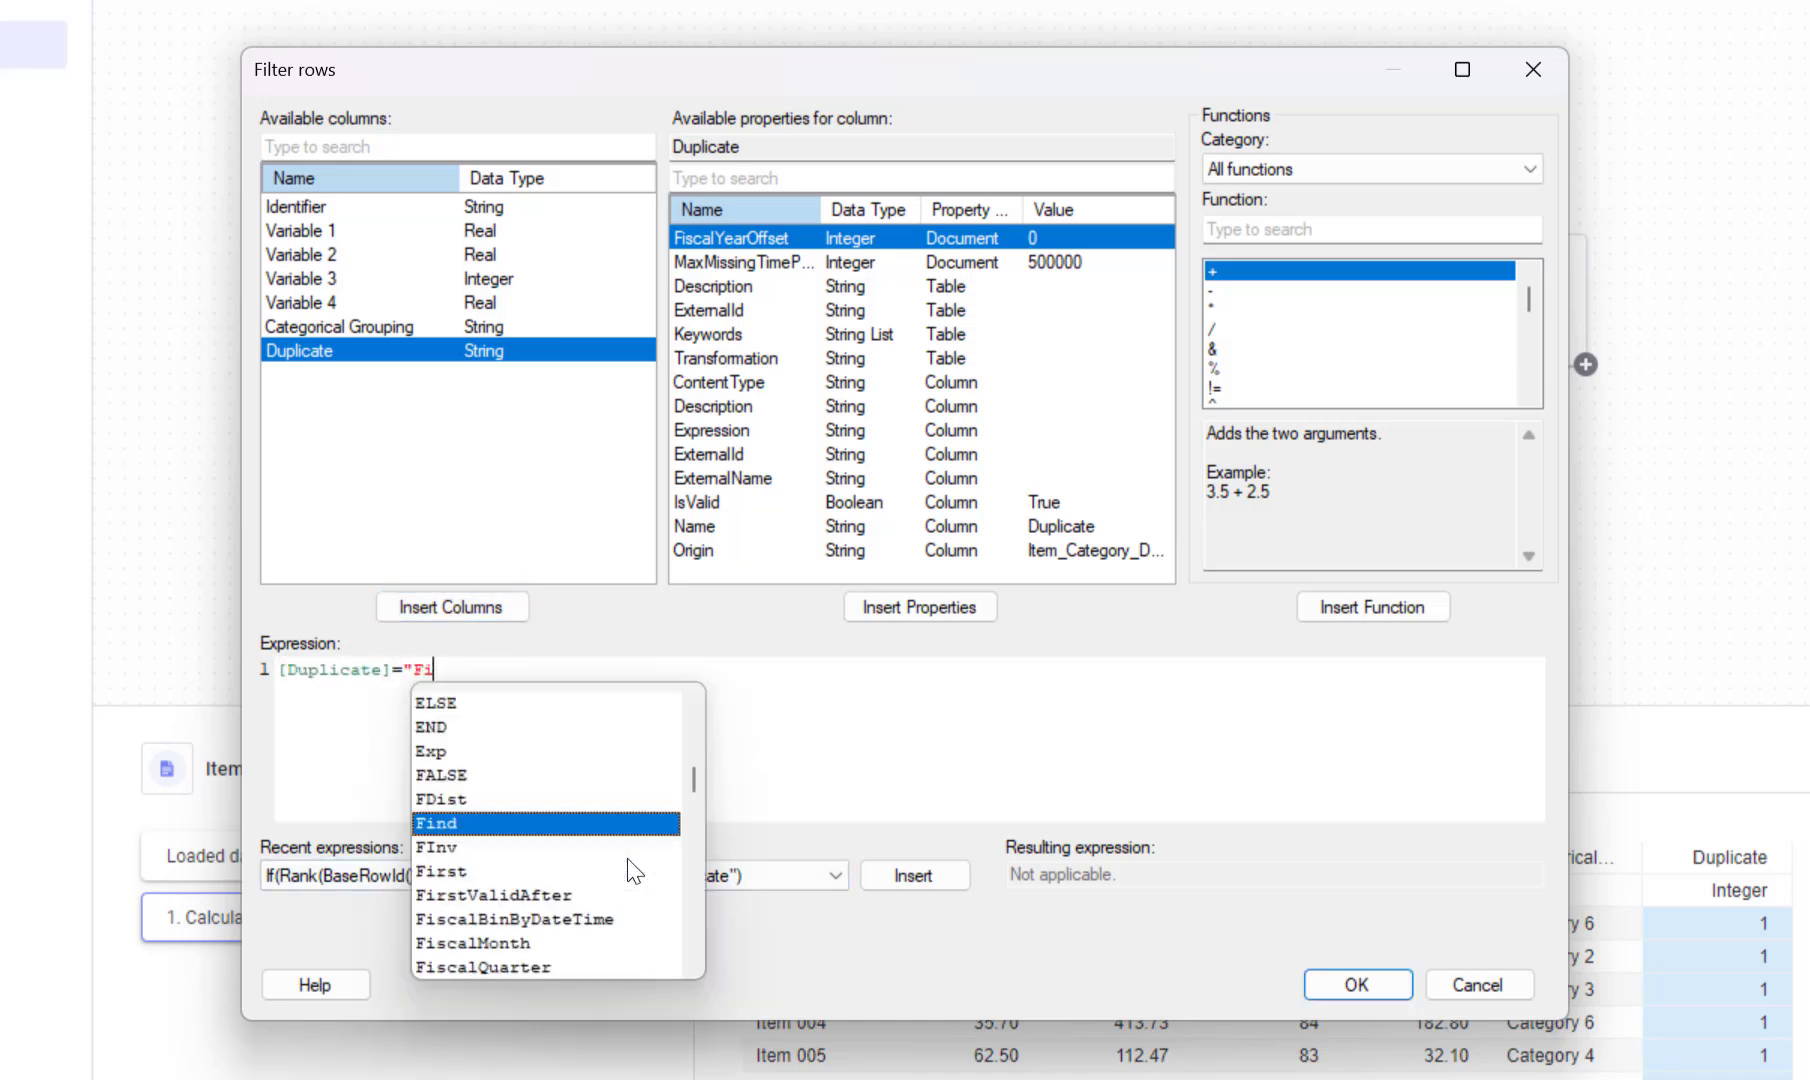
type("rst Row")
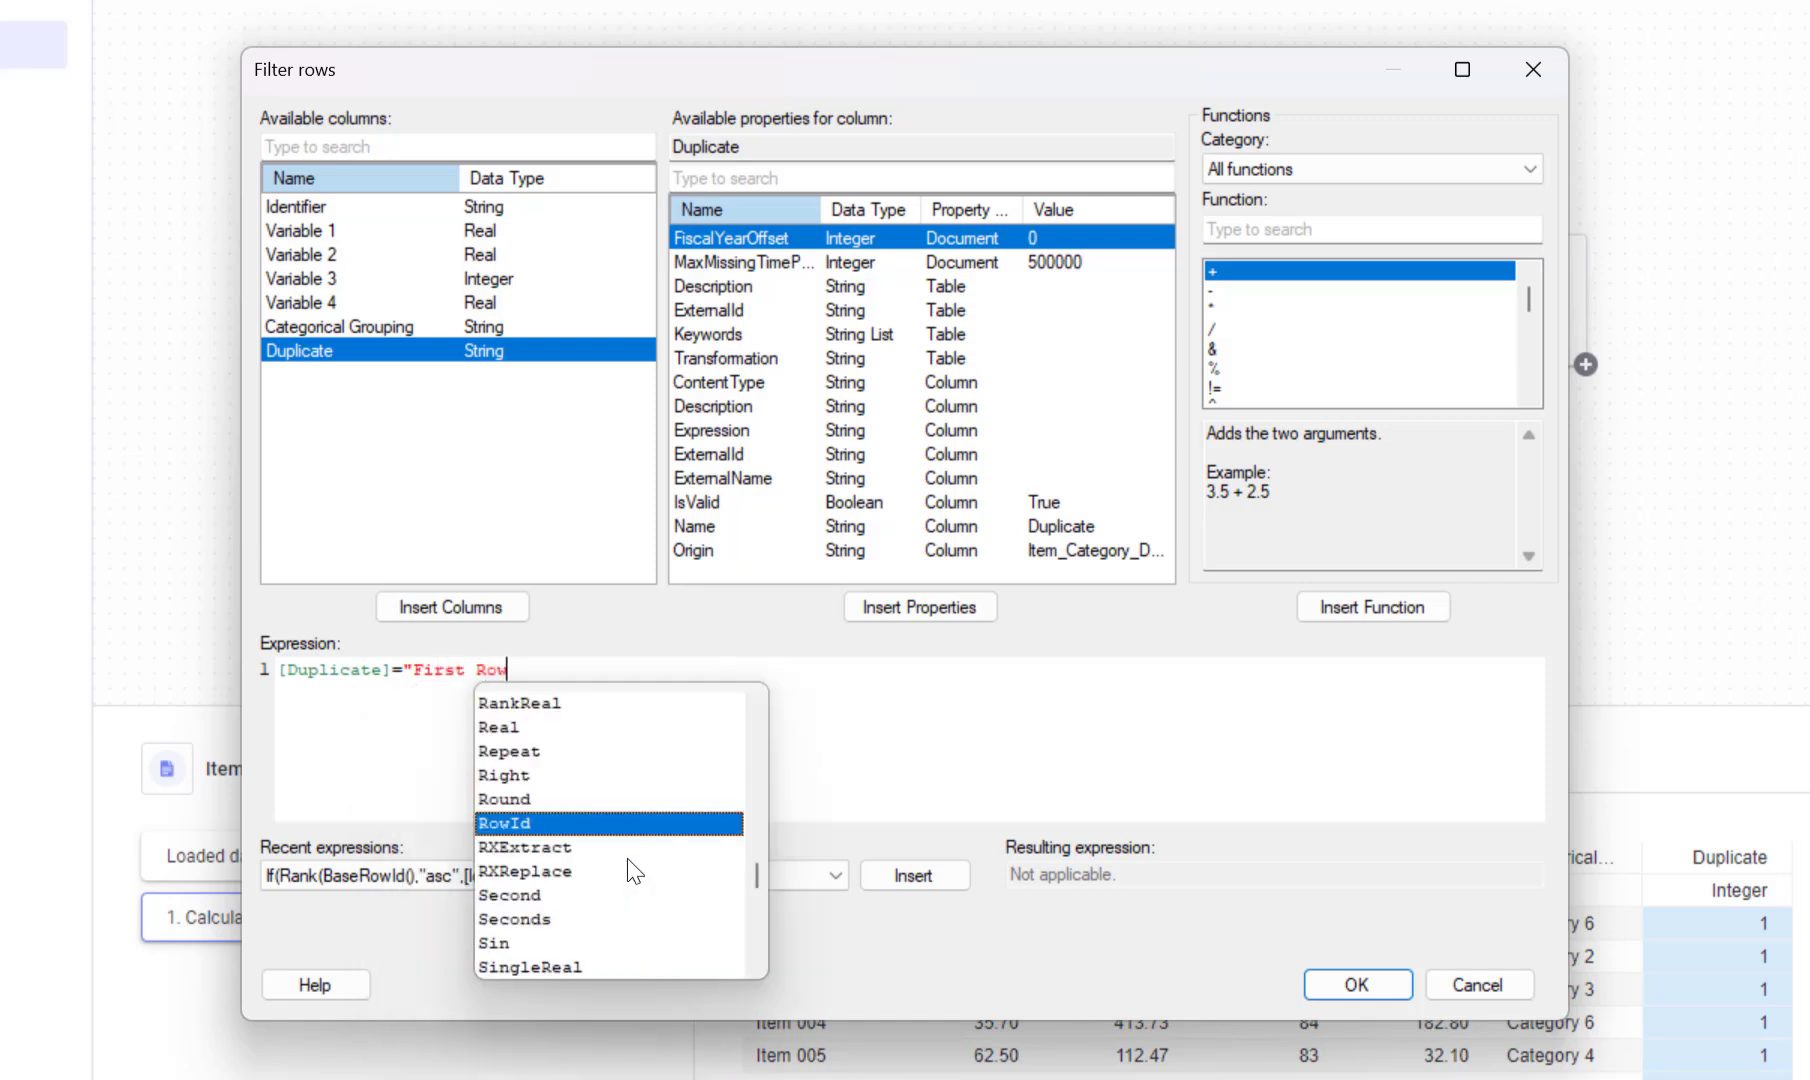
type("\"")
left_click(957, 740)
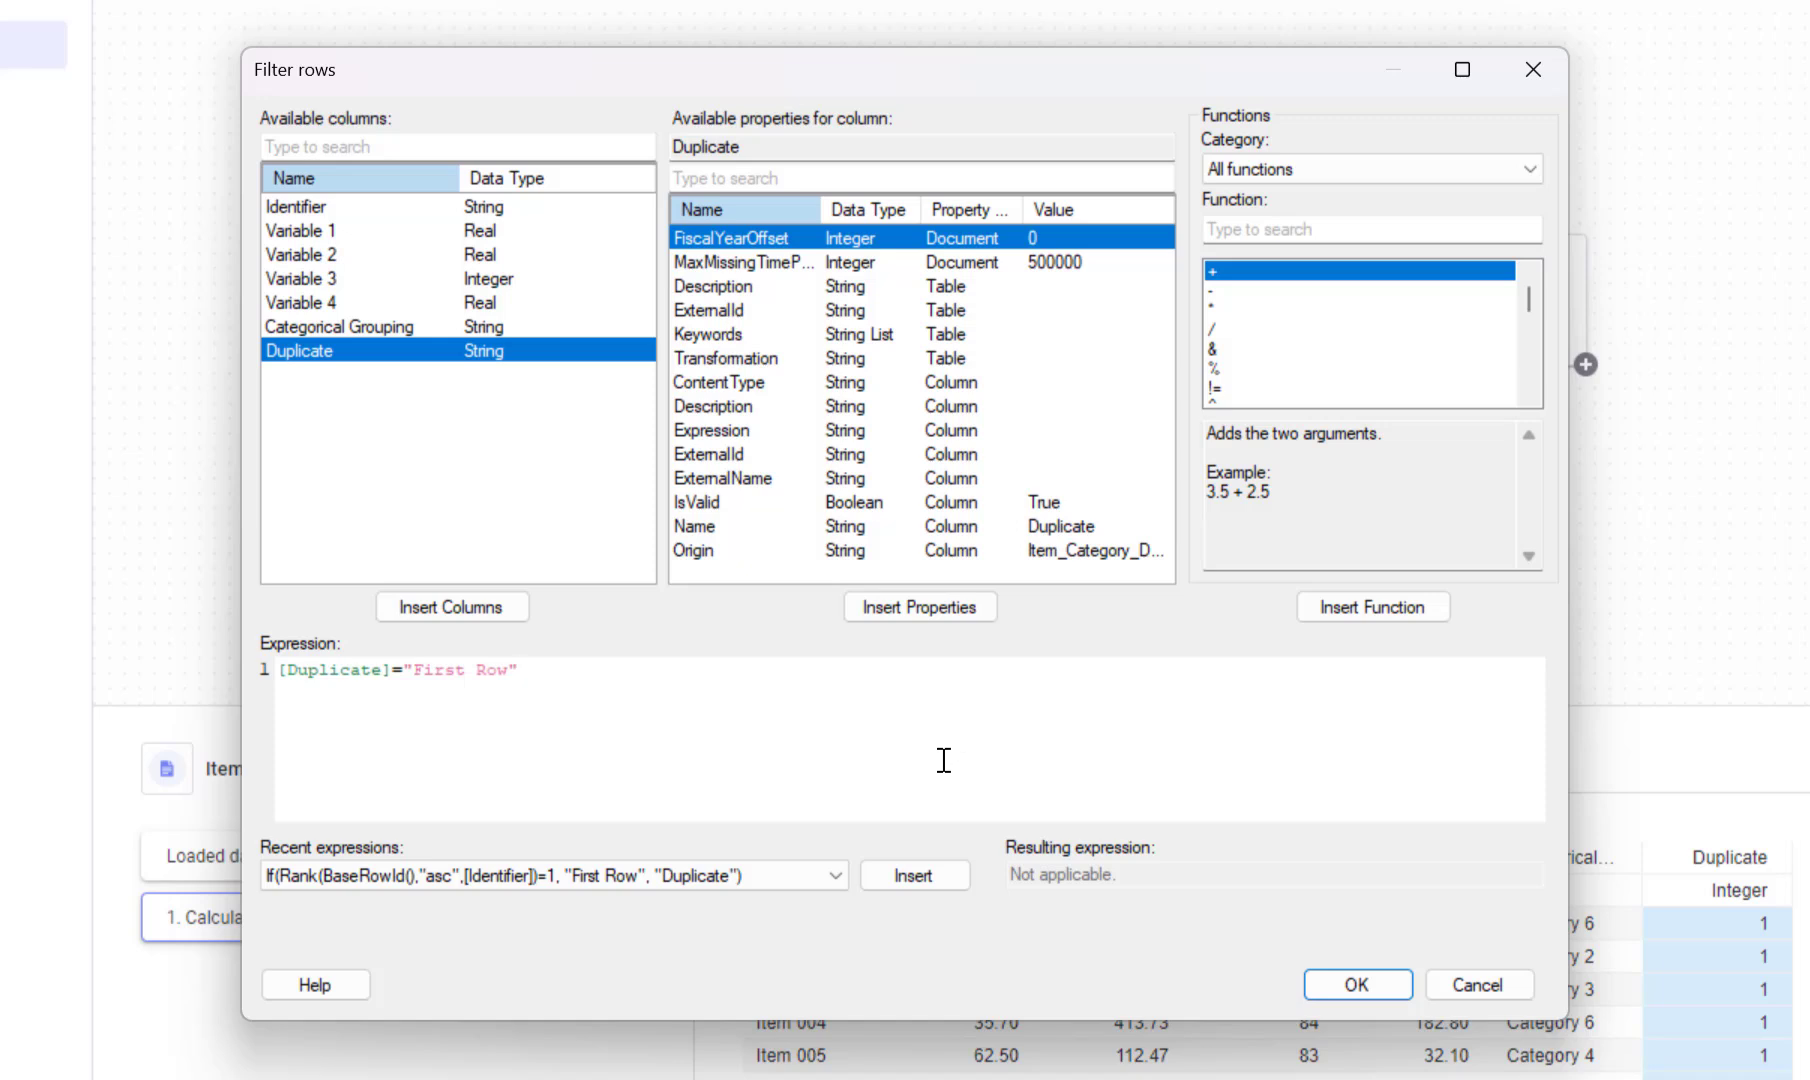
left_click(1367, 990)
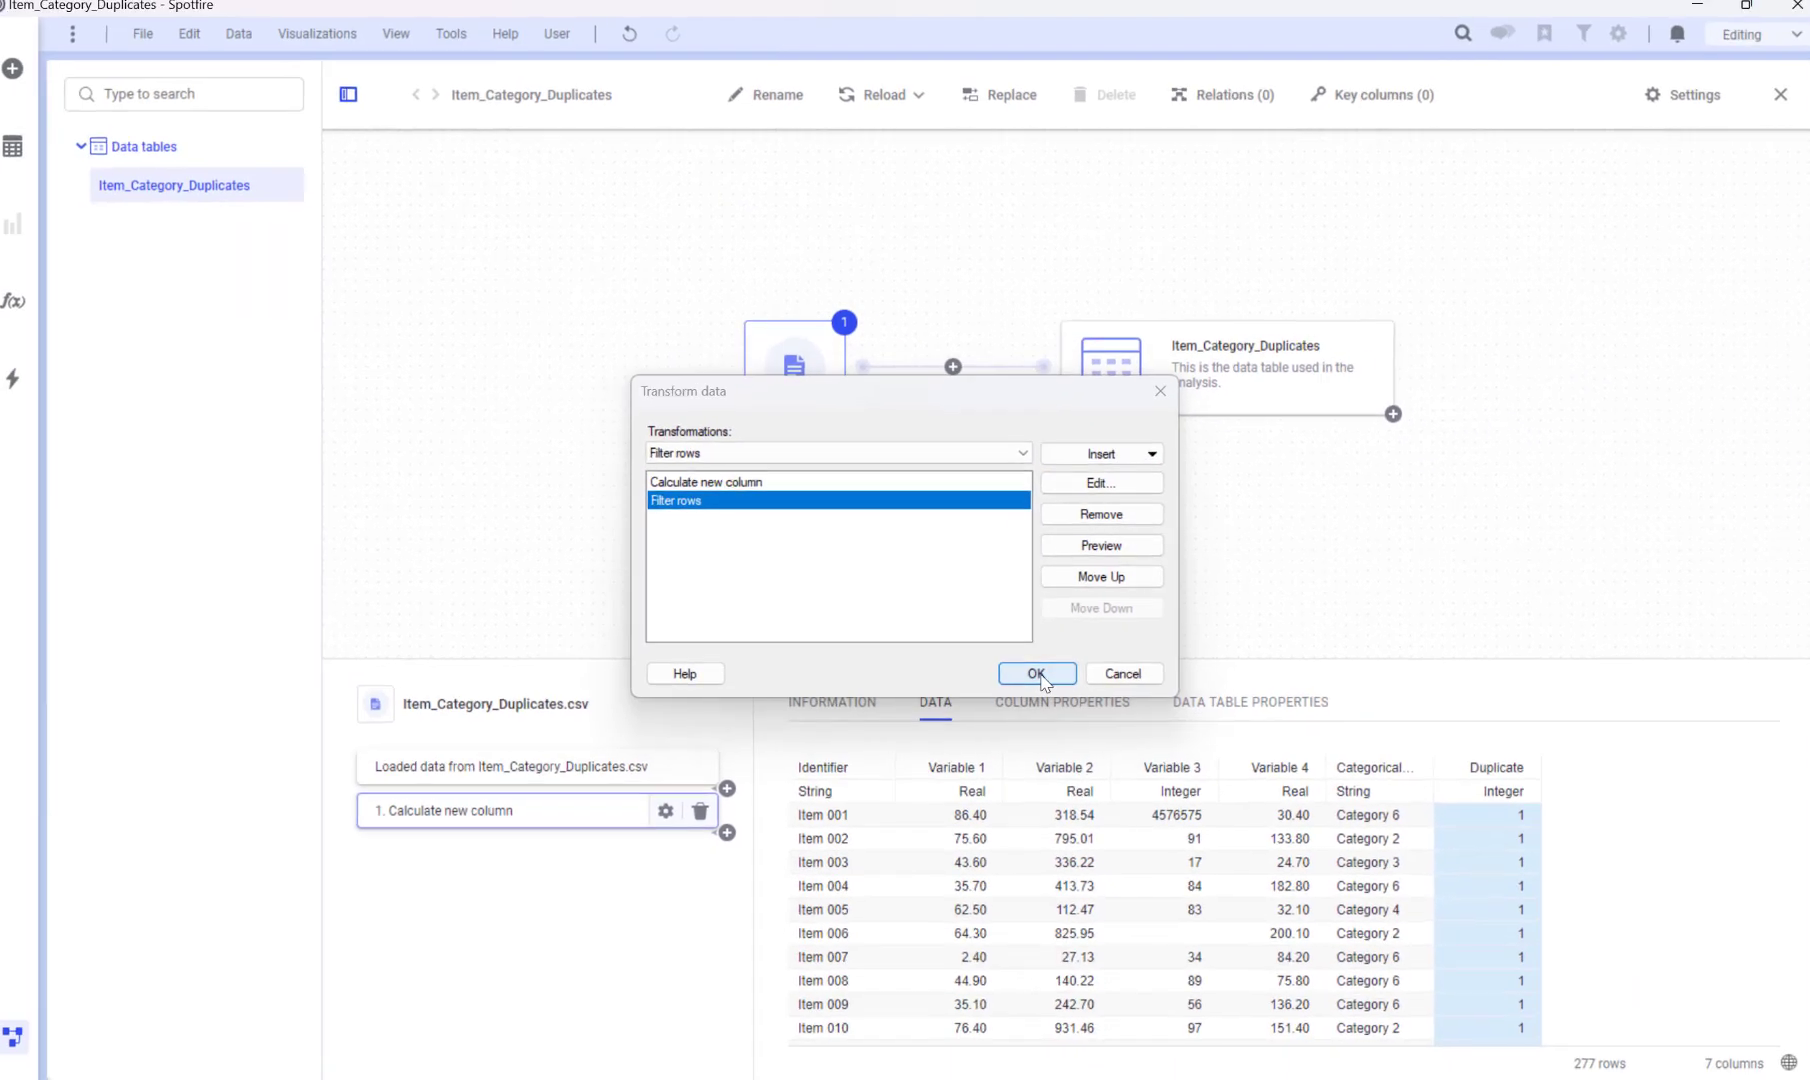
- Apply the transformations and verify the table now shows 275 rows, all "First Row"
left_click(1037, 675)
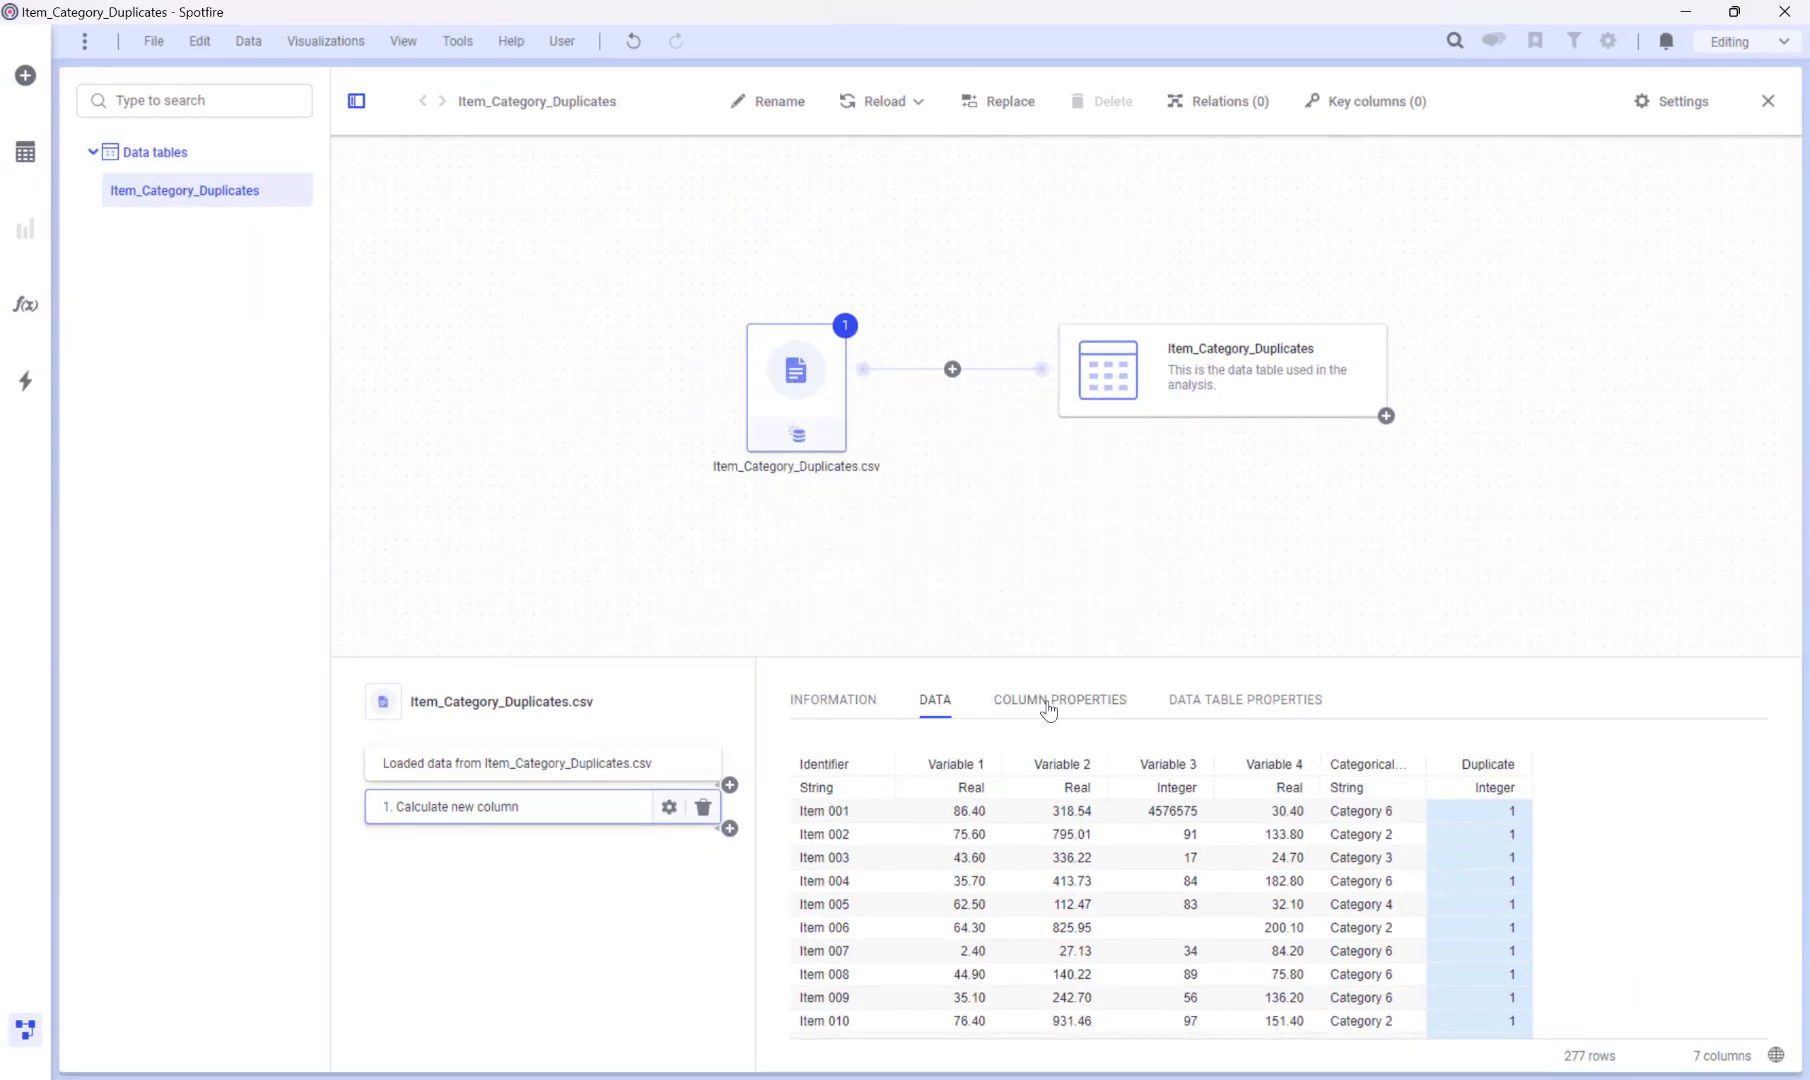
left_click(25, 1028)
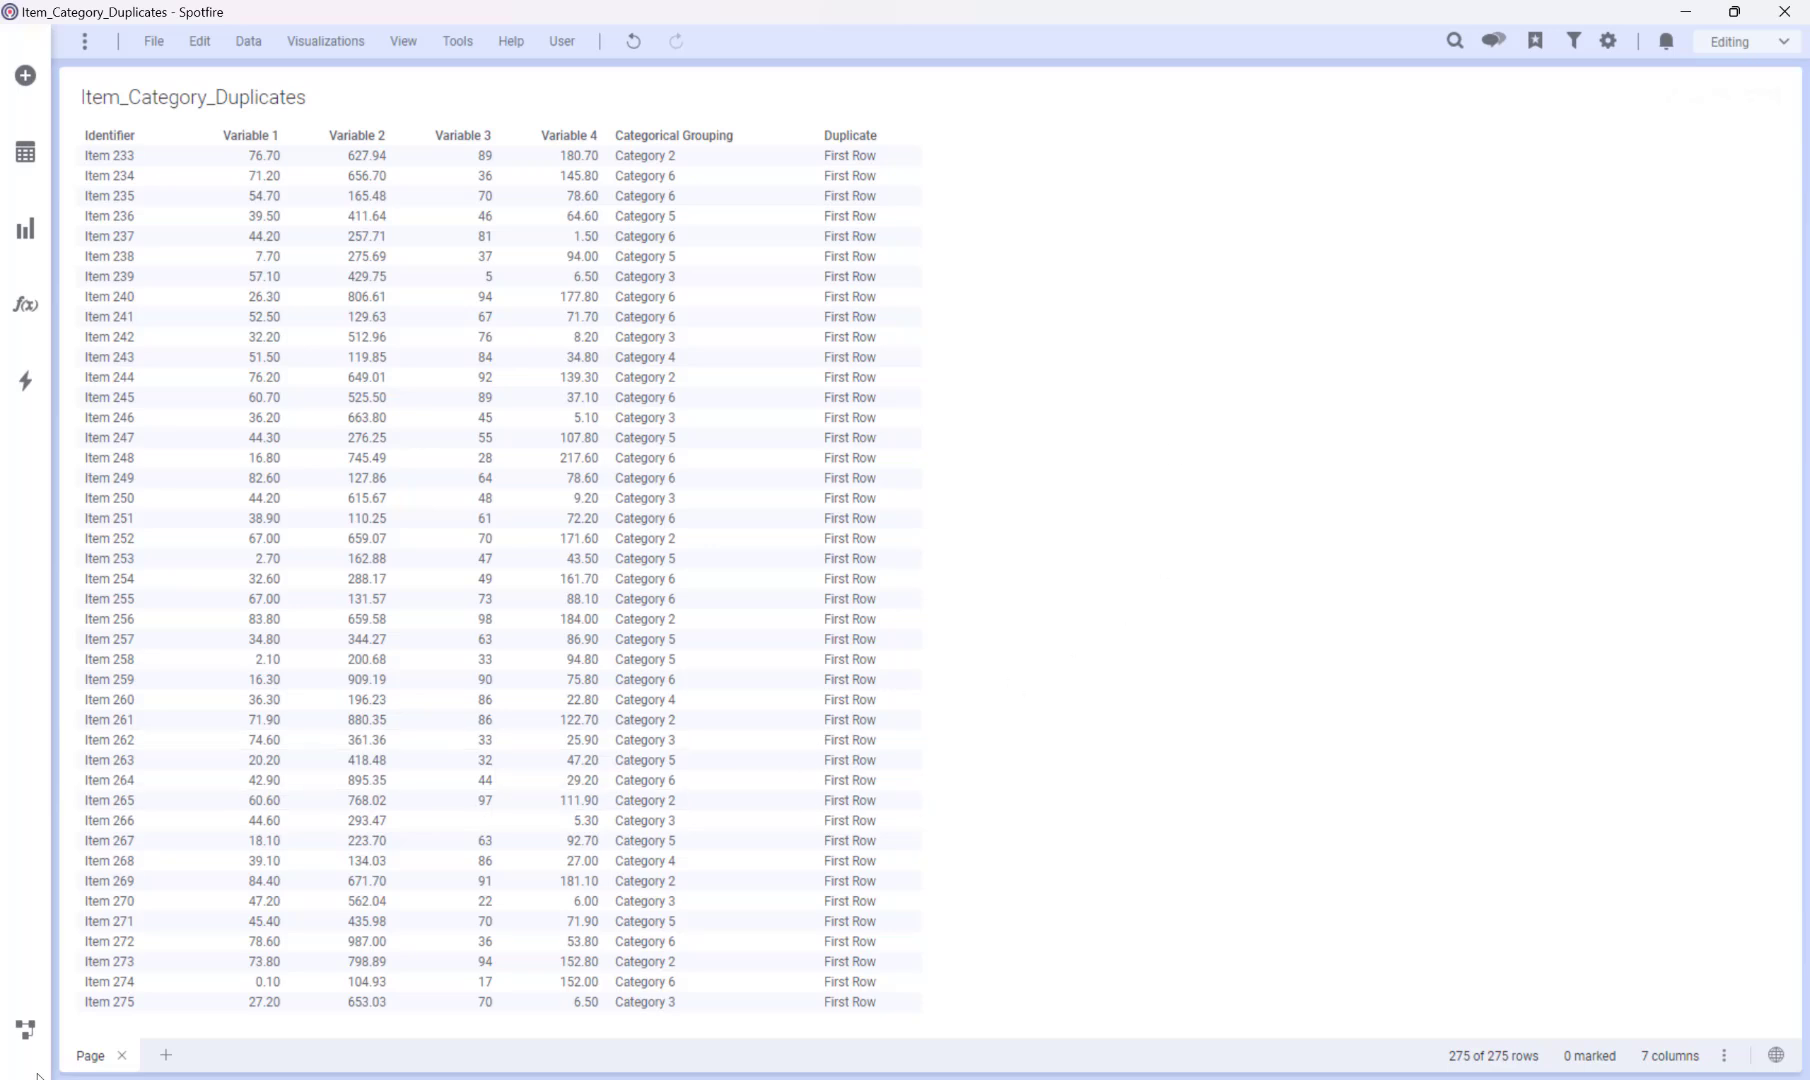
left_click(25, 1028)
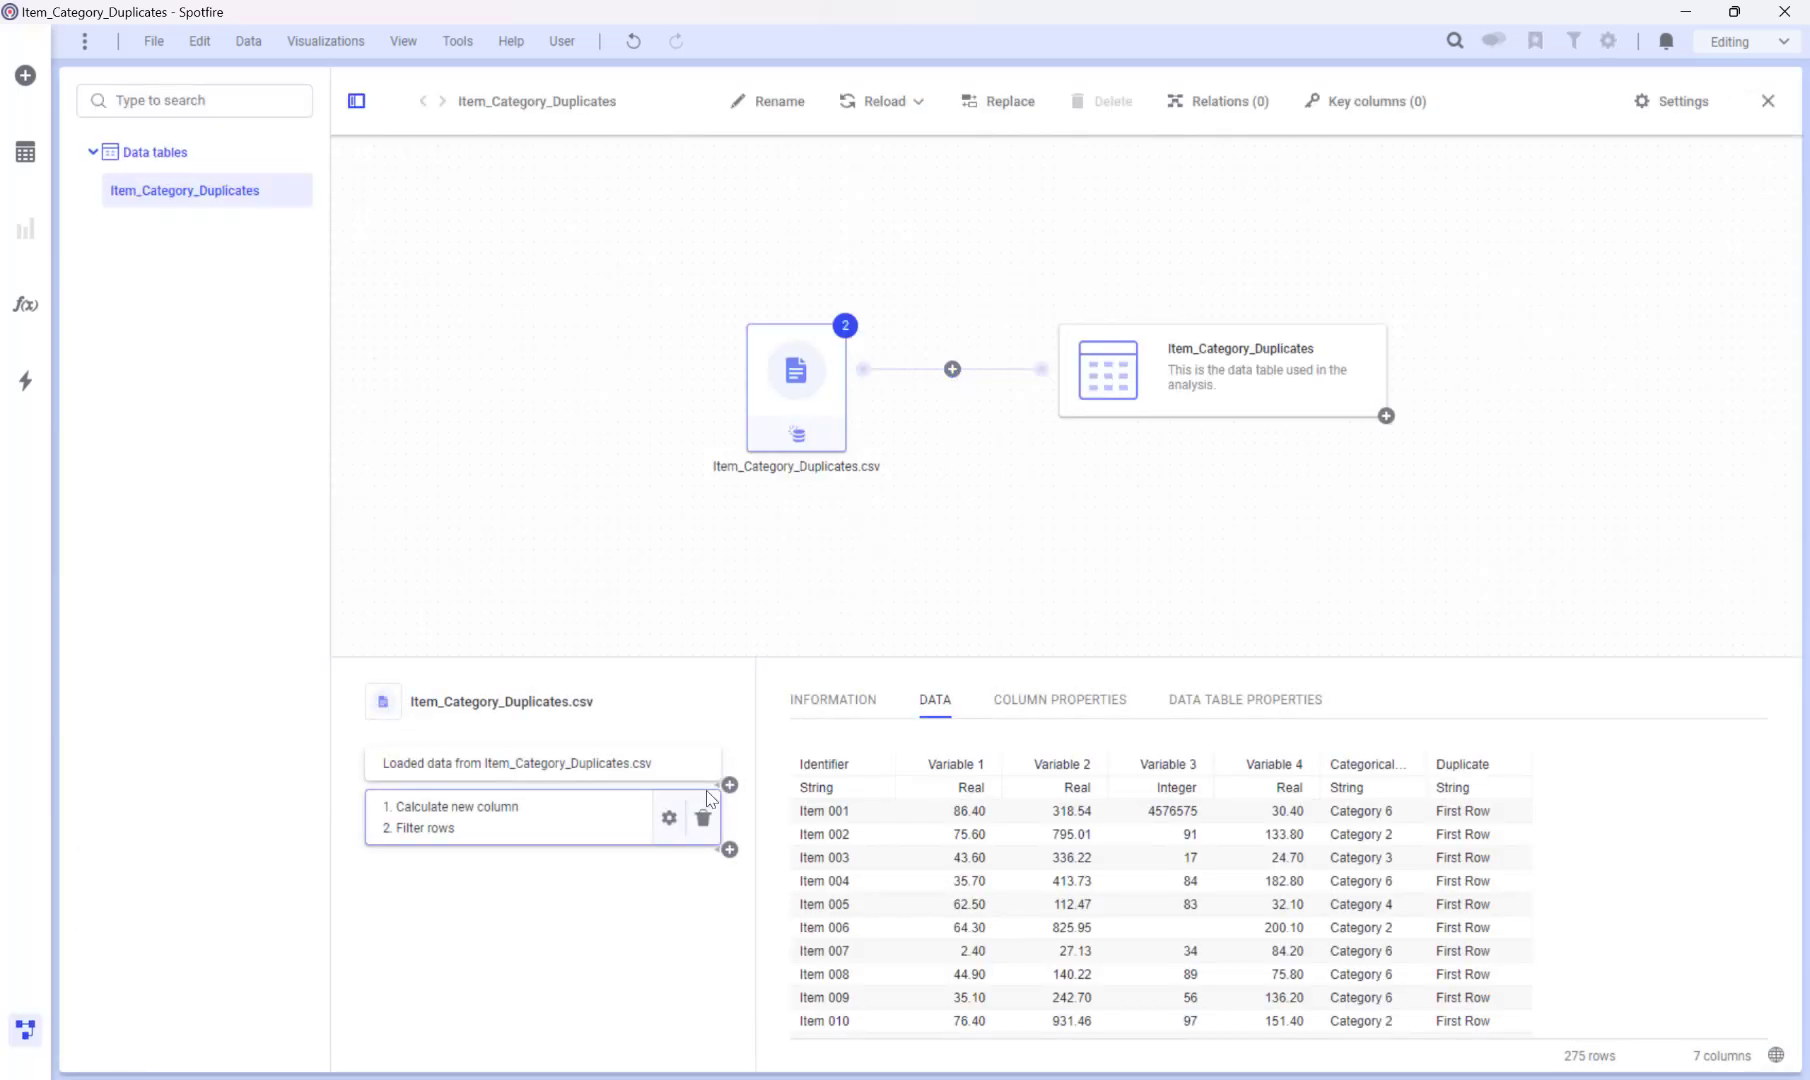
- Insert an Exclude columns transformation after the Filter rows step
left_click(669, 817)
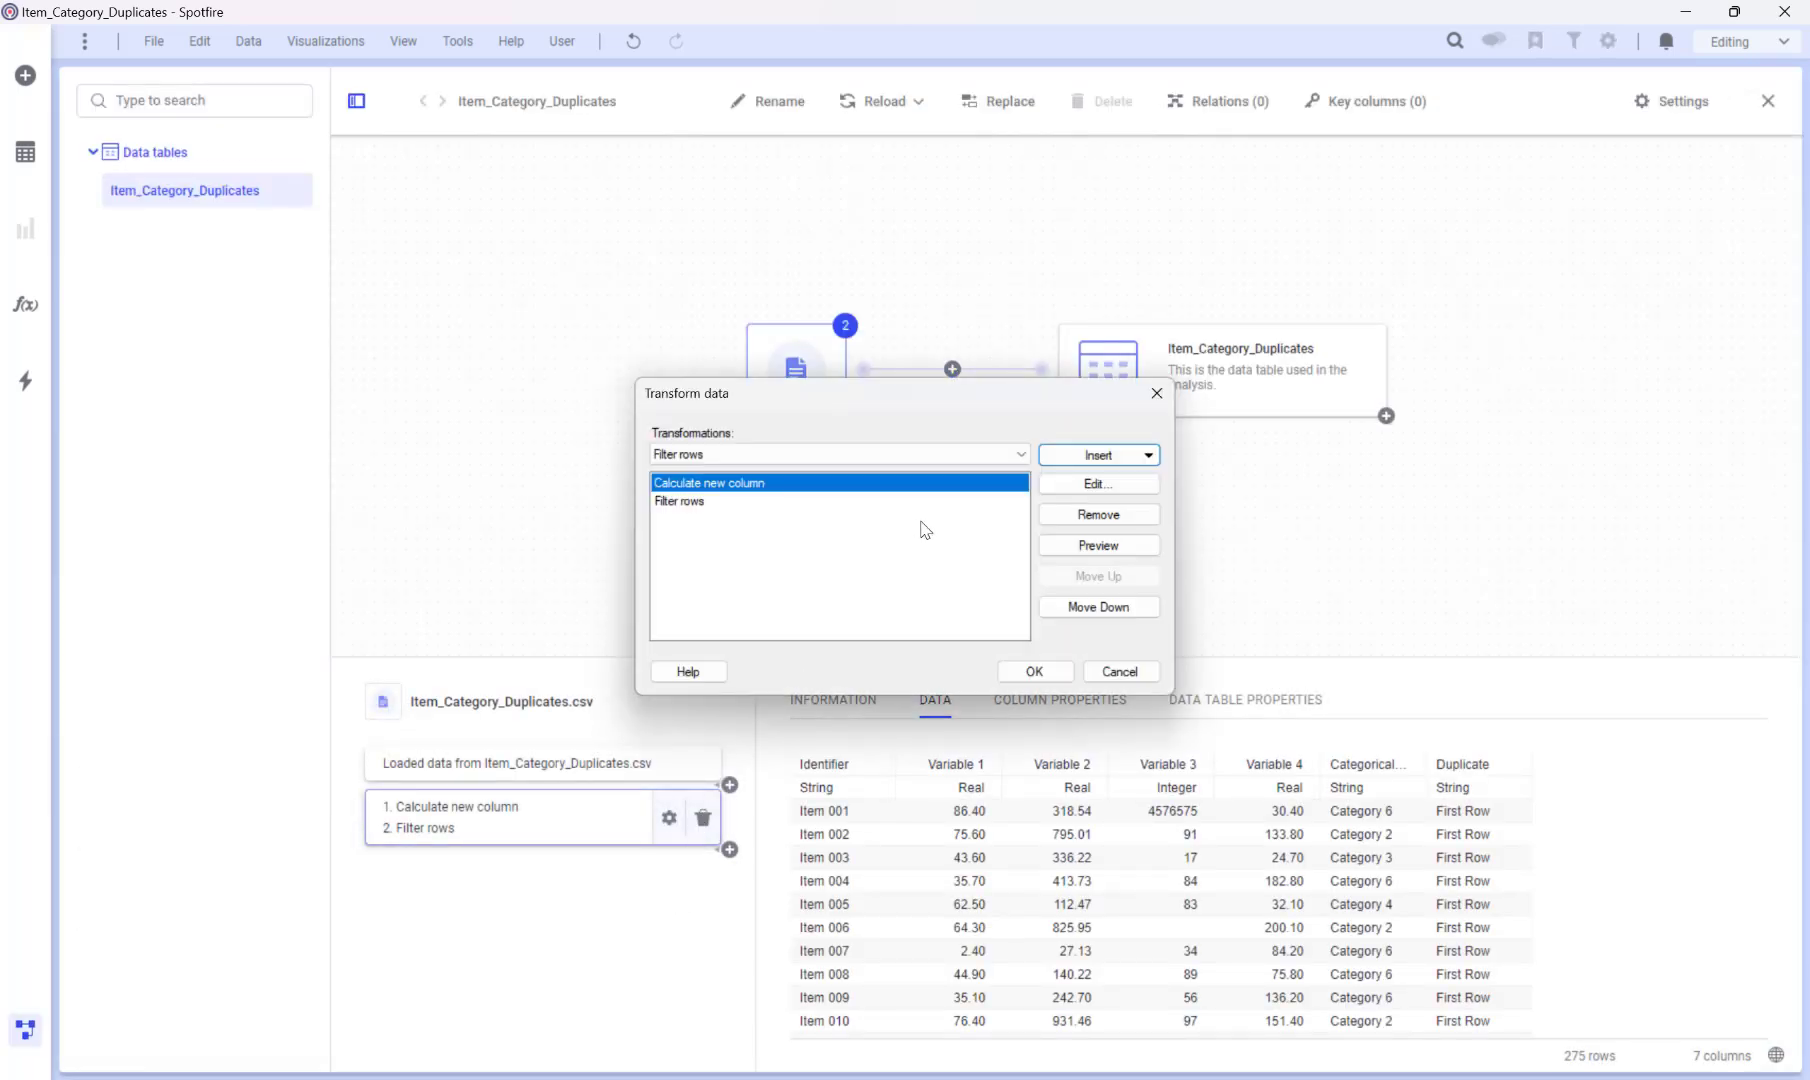
left_click(833, 502)
left_click(1010, 461)
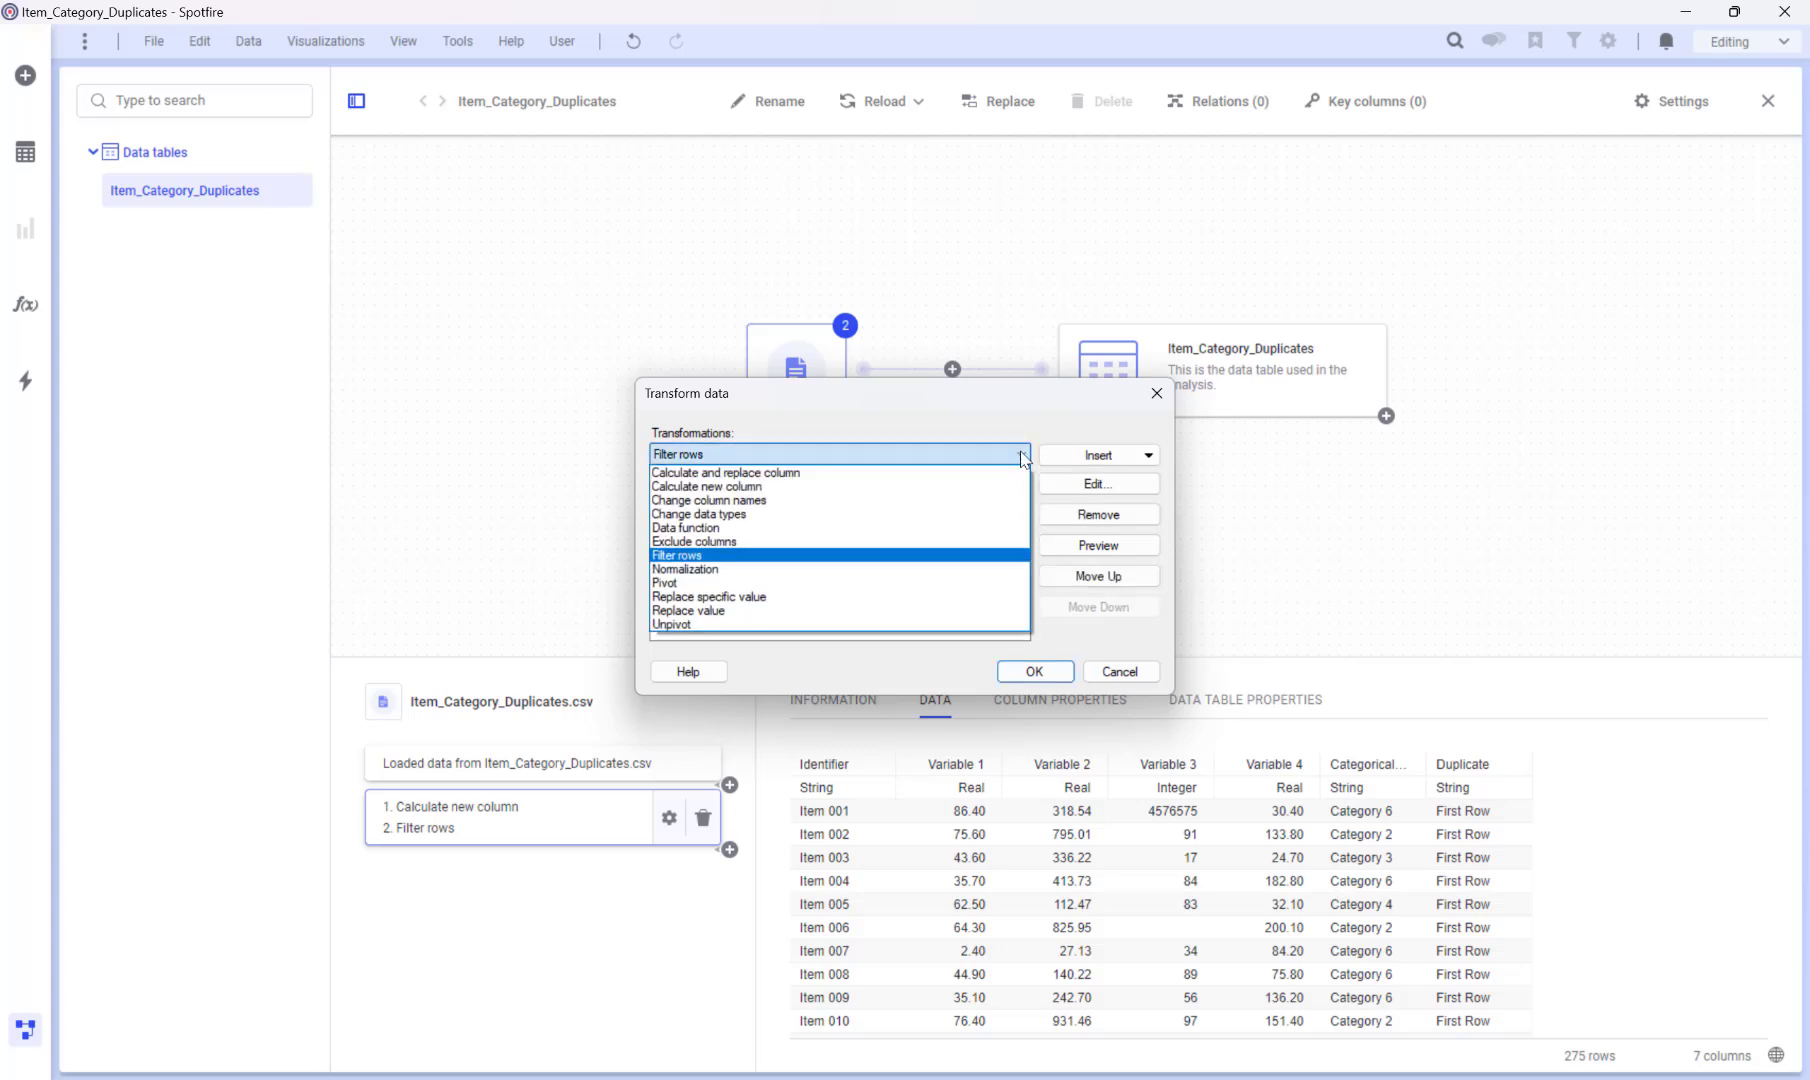
left_click(885, 541)
left_click(1091, 456)
left_click(1121, 500)
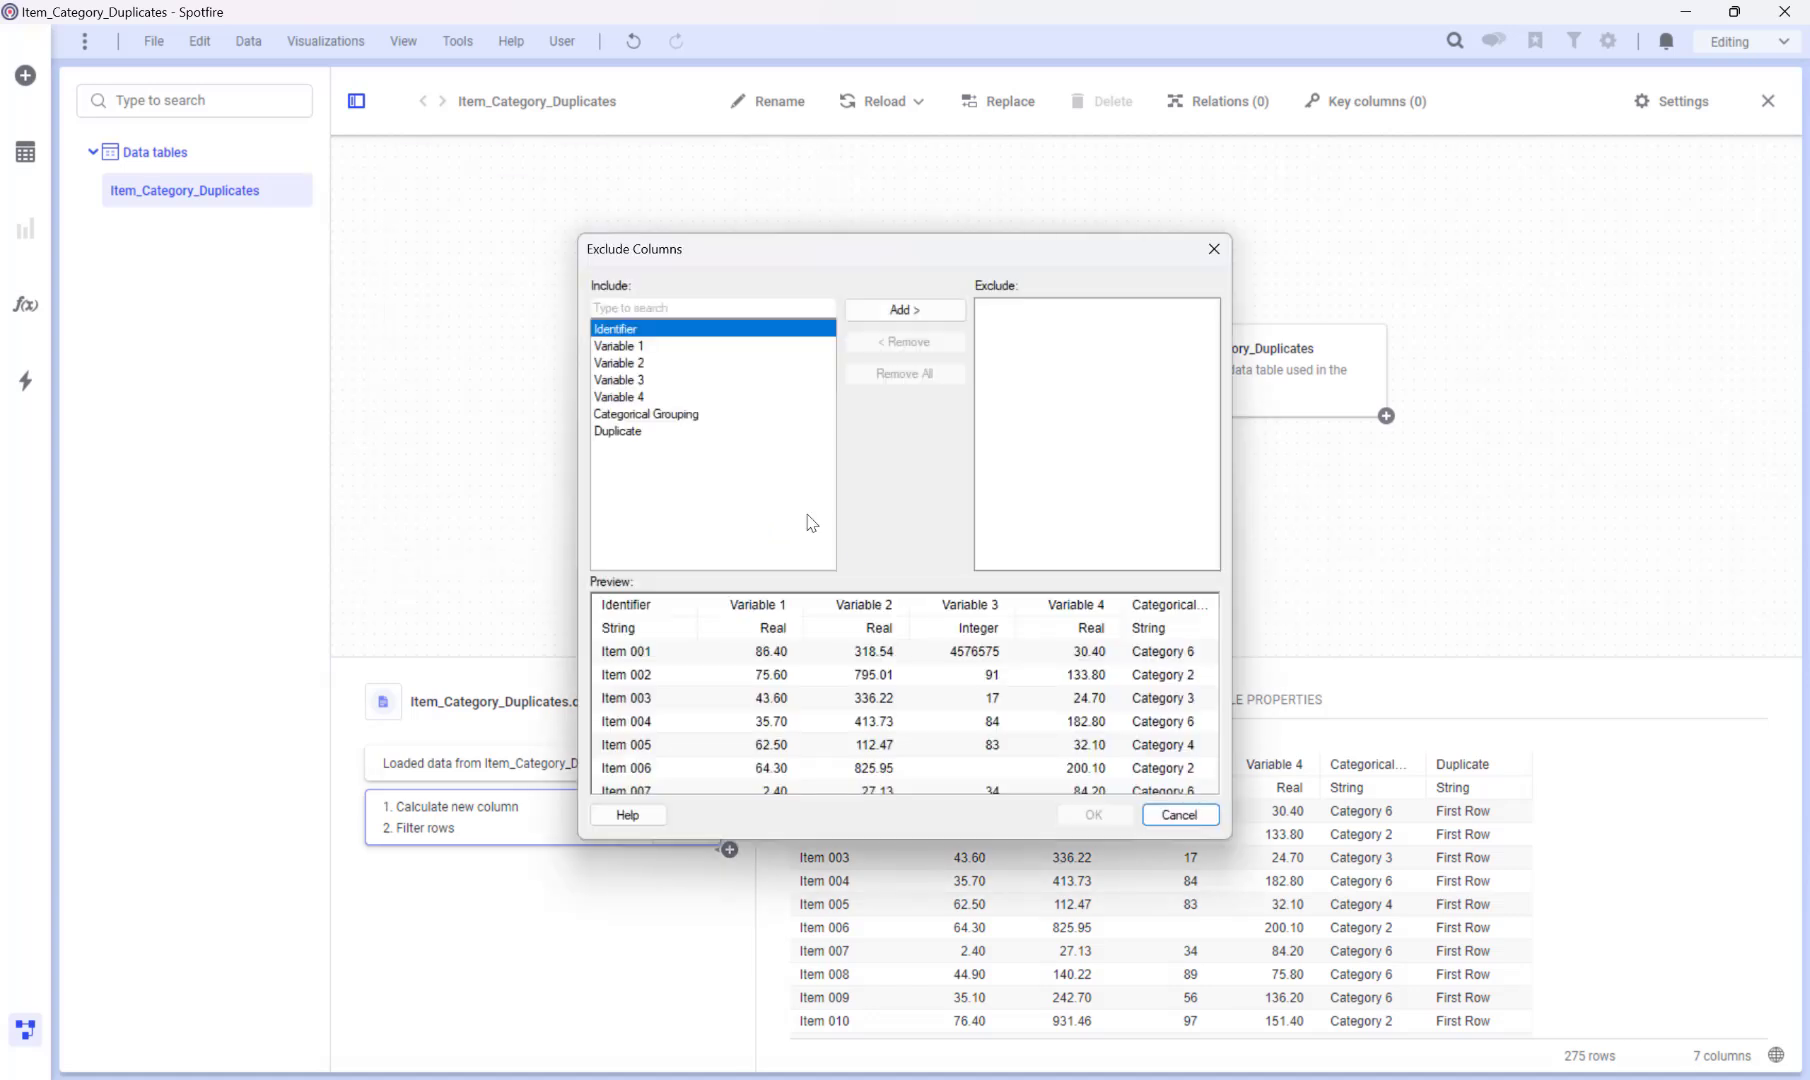
- Exclude the Duplicate column and apply, leaving a 275-row, six-column table
left_click(662, 431)
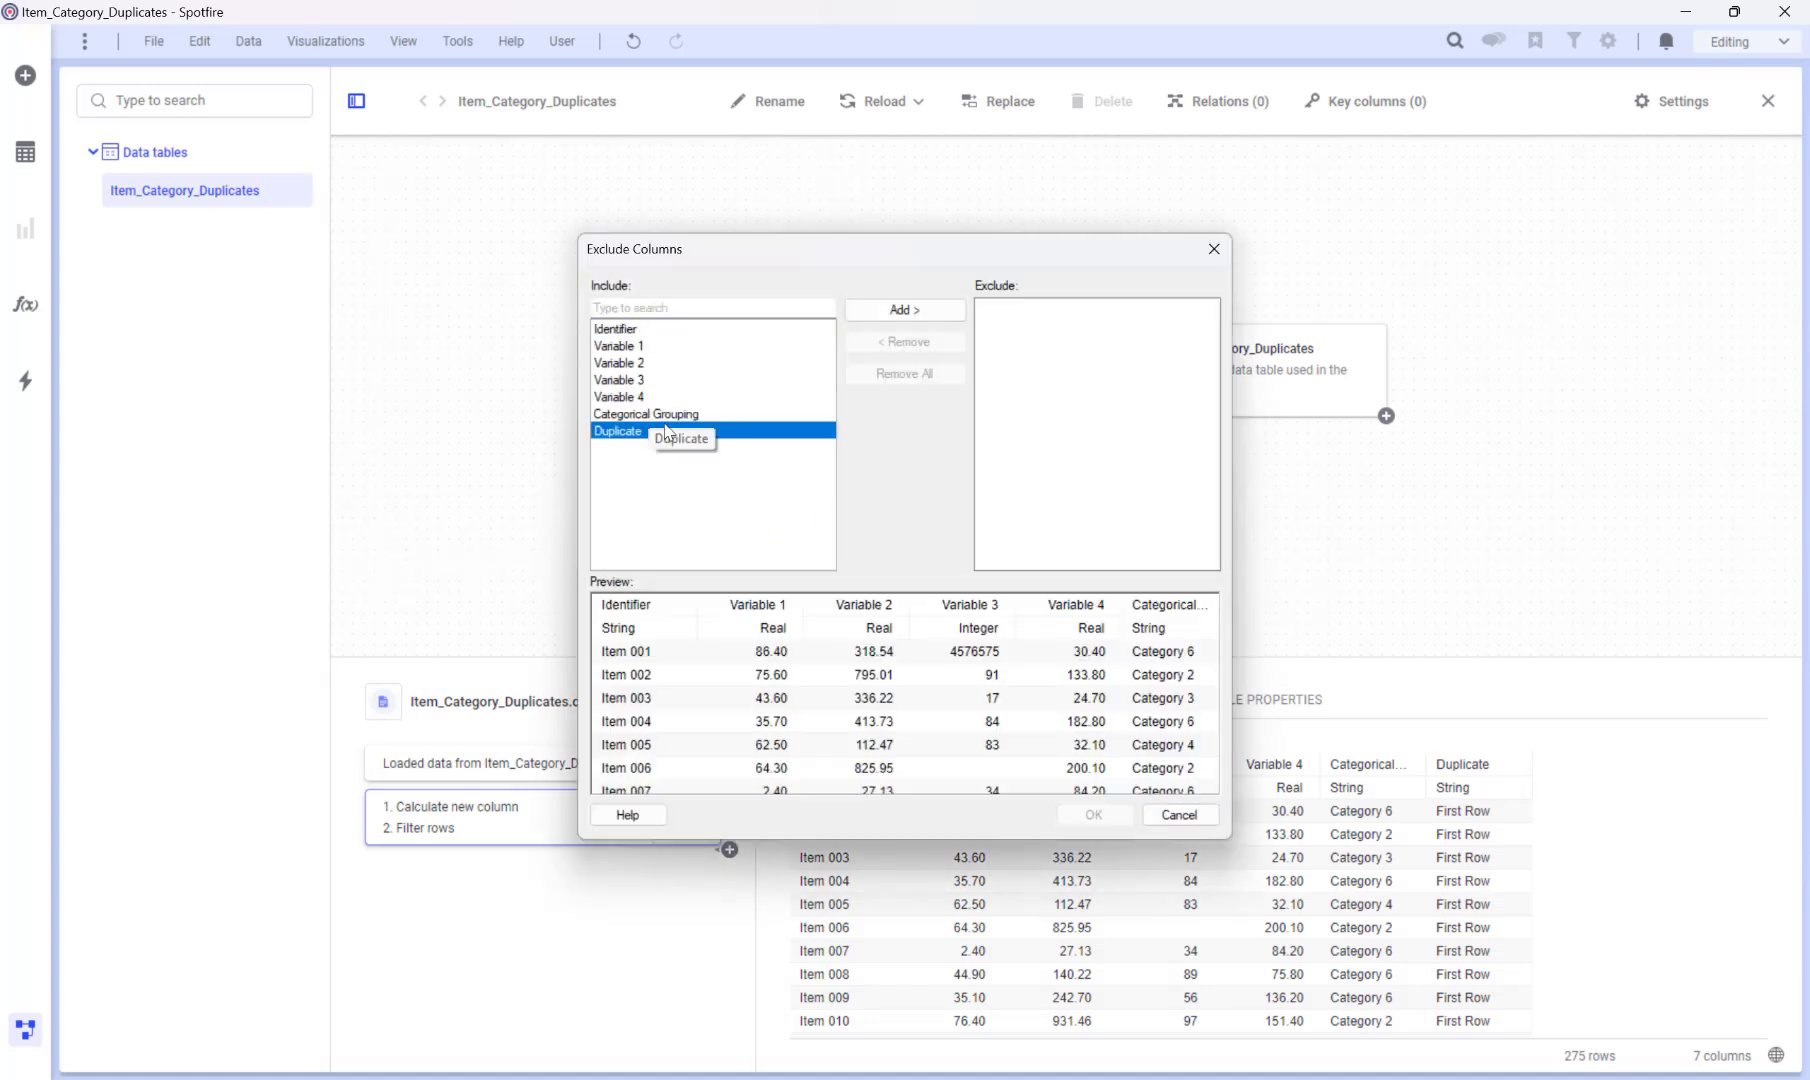
left_click(904, 310)
left_click(1093, 815)
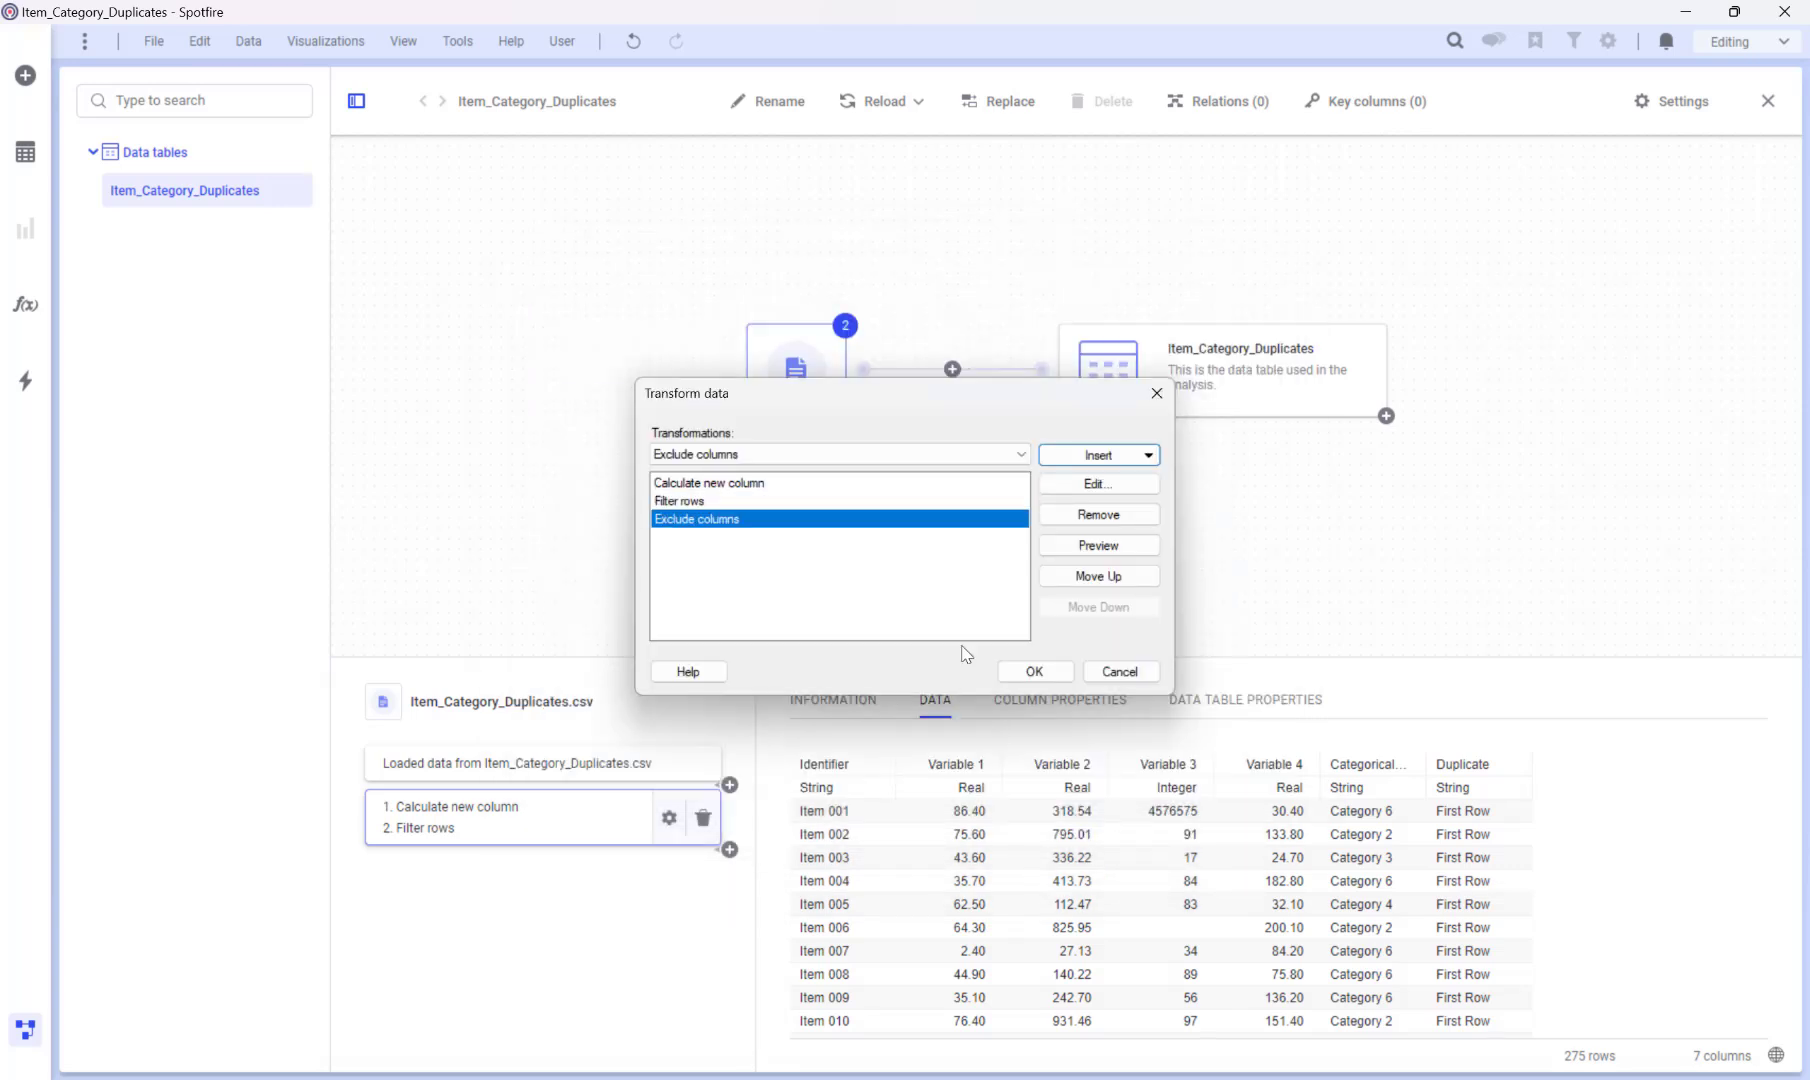
left_click(1036, 671)
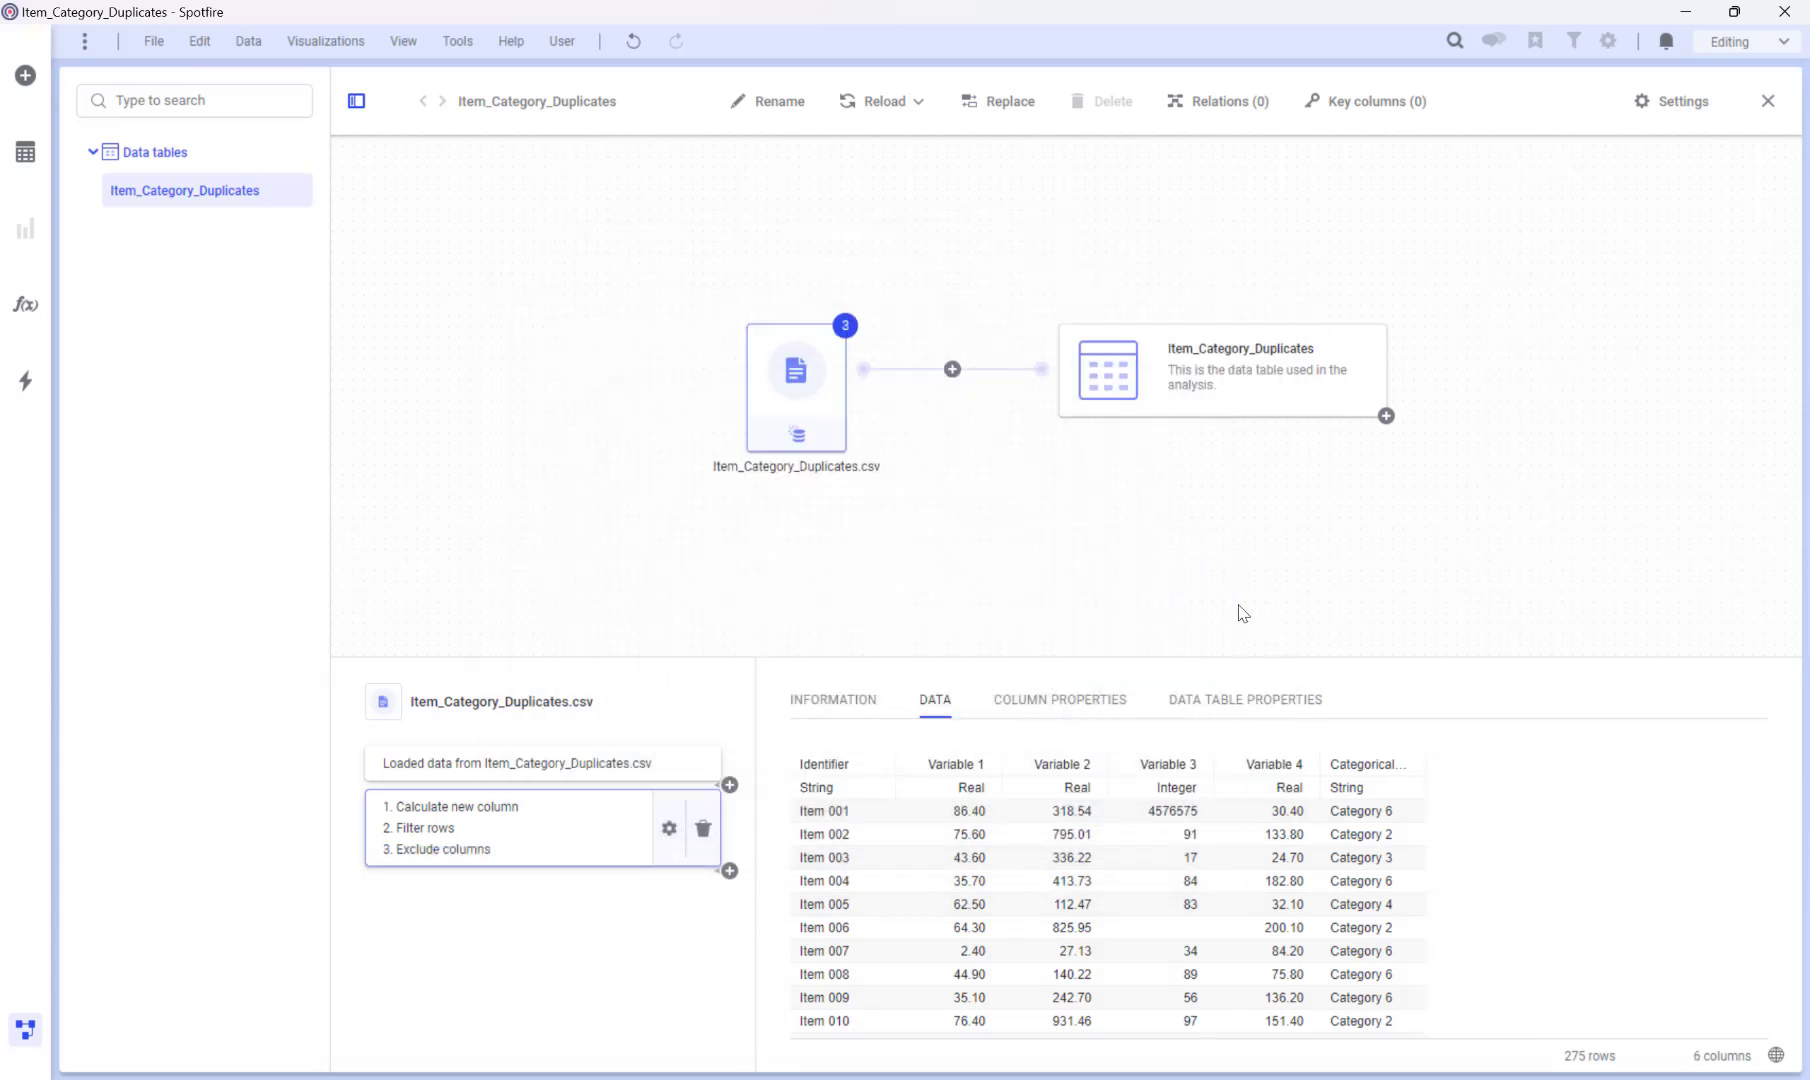
left_click(25, 1029)
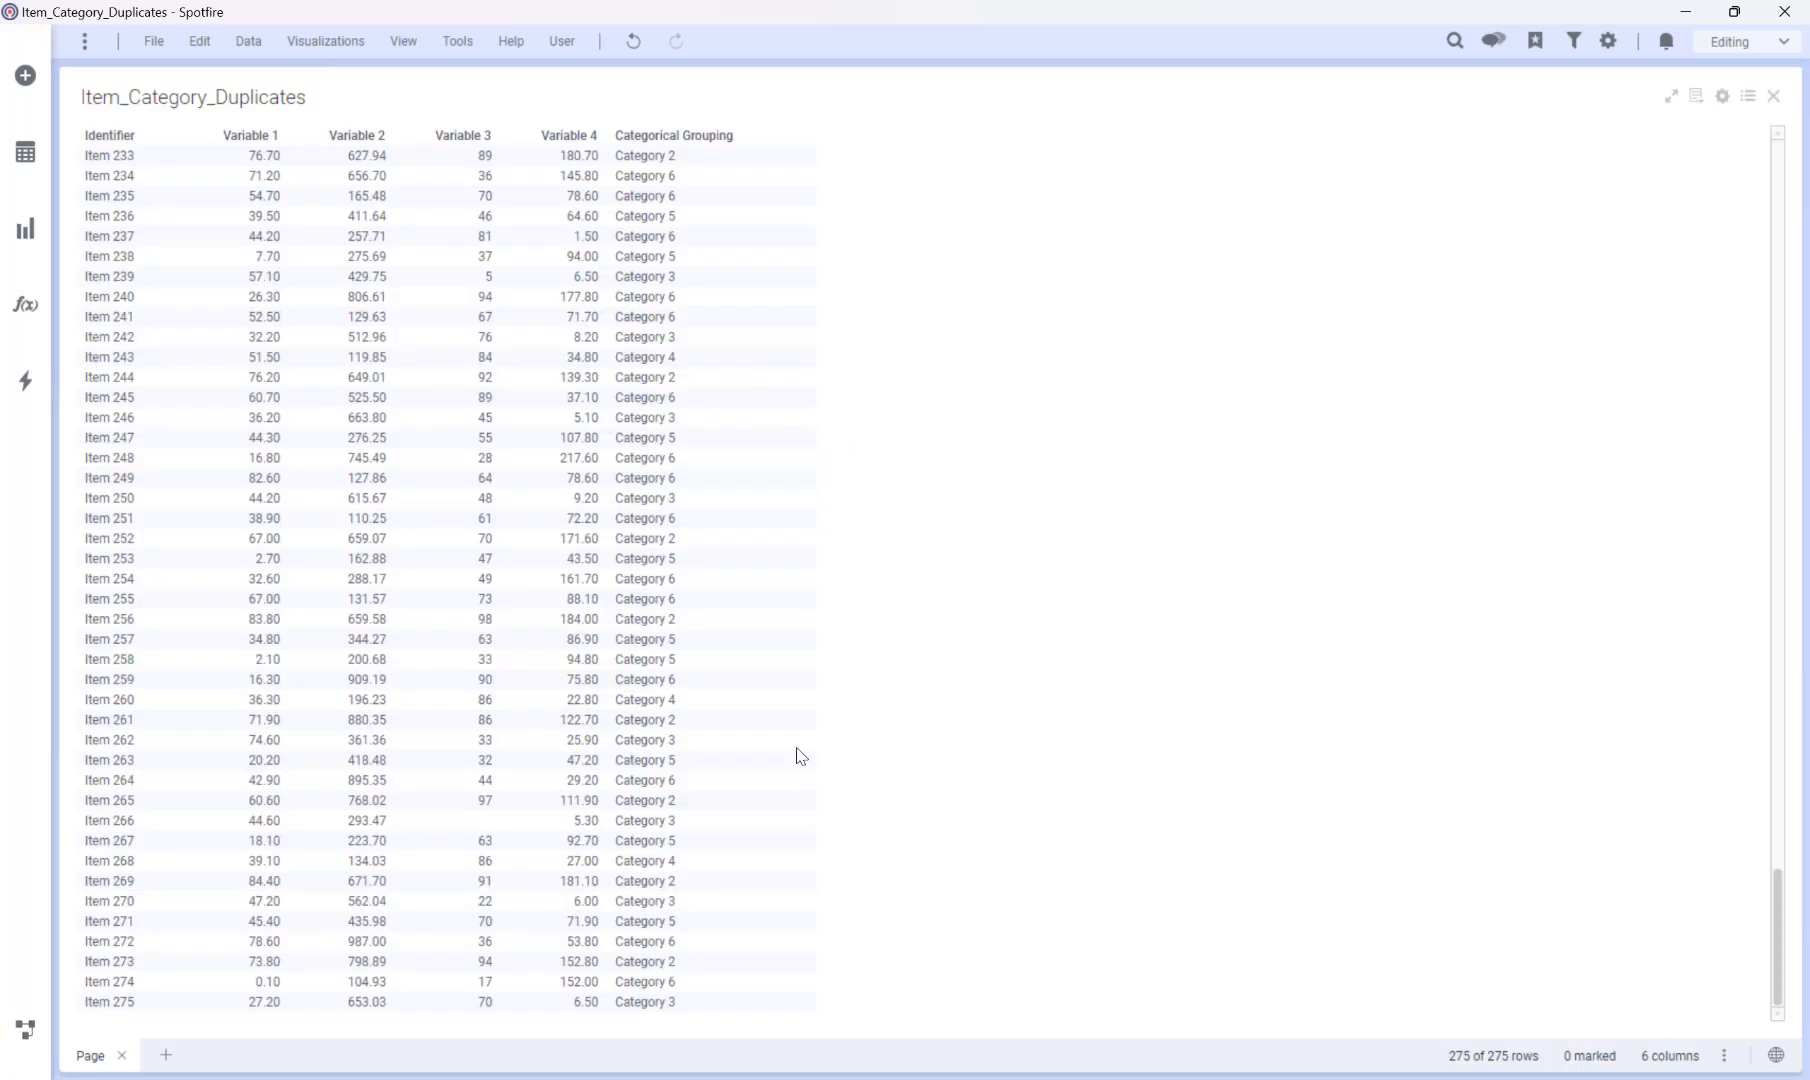